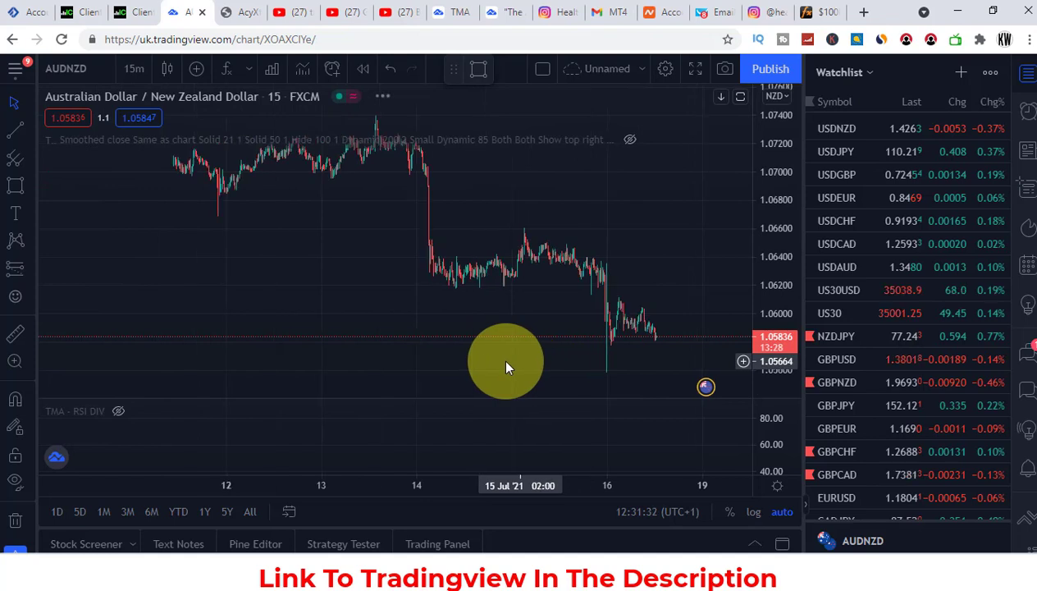
- Display the AUDNZD 15-minute chart in the Bars style and zoom in on the most recent prices
left_click_drag(422, 274, 382, 266)
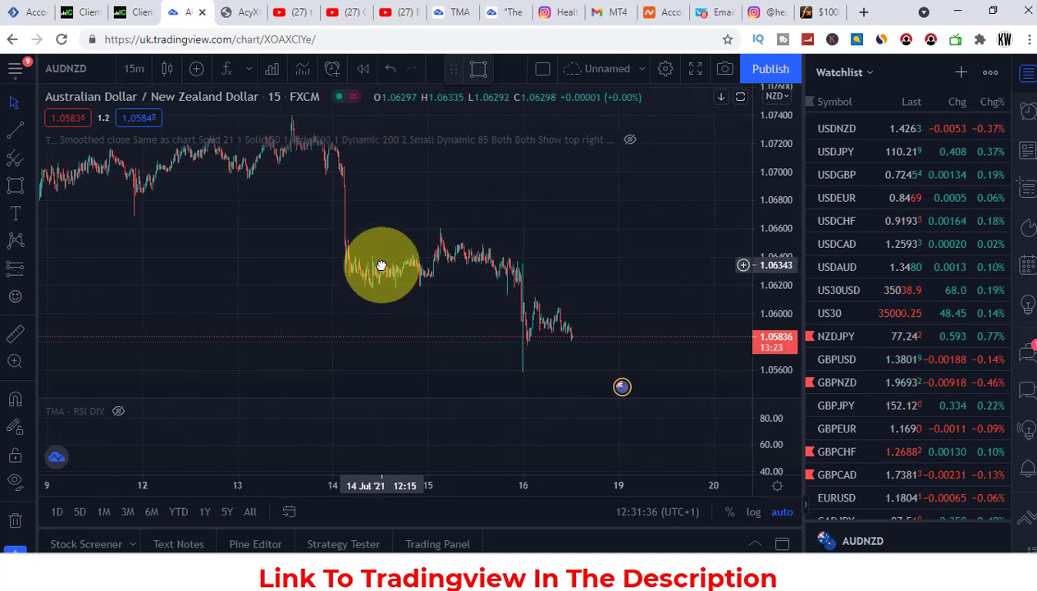
scroll(496, 368, "down", 1)
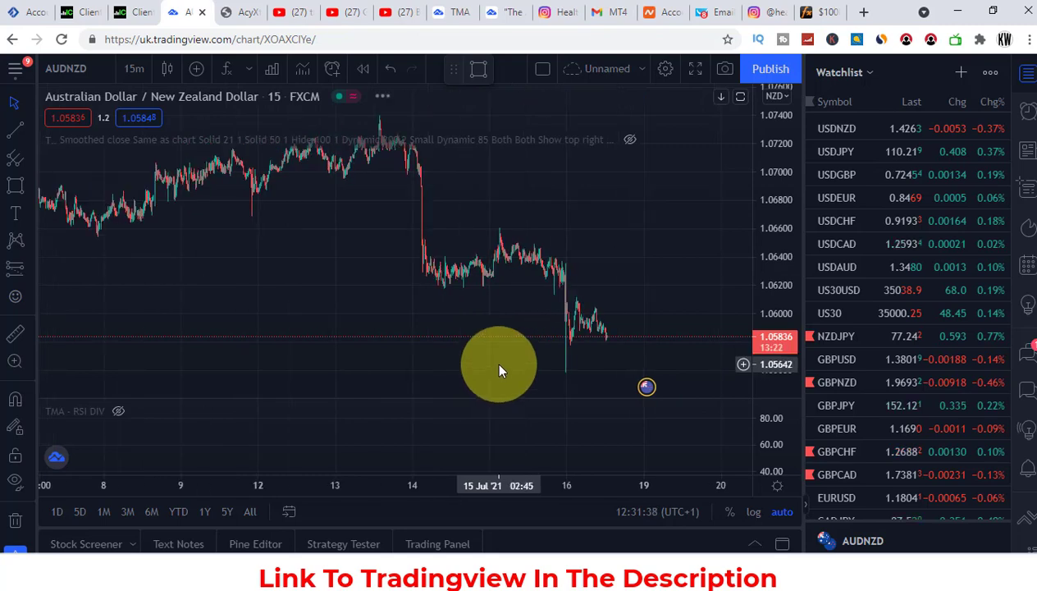
scroll(499, 365, "down", 1)
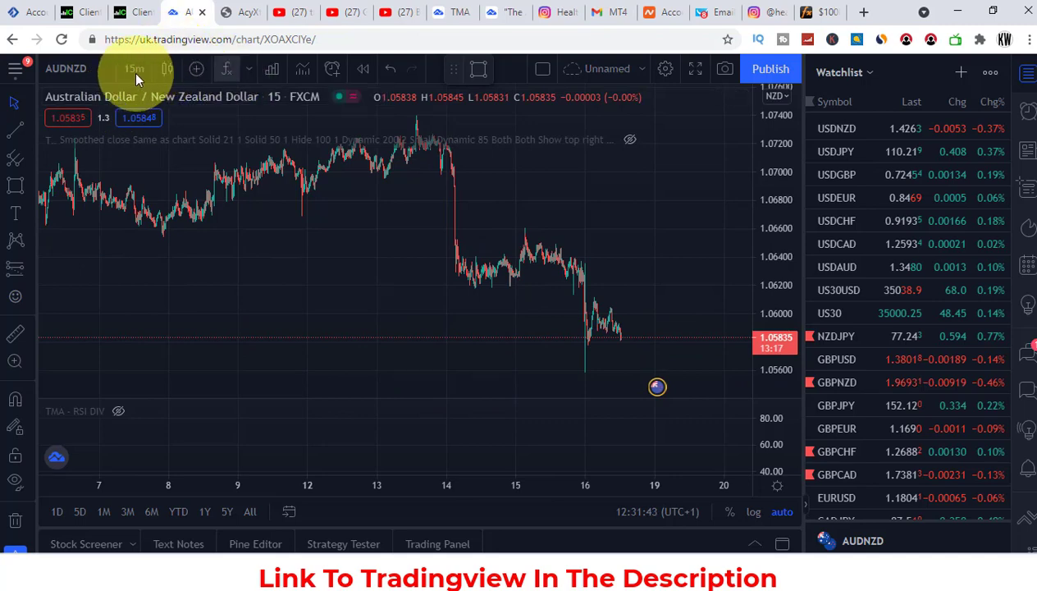
left_click(166, 68)
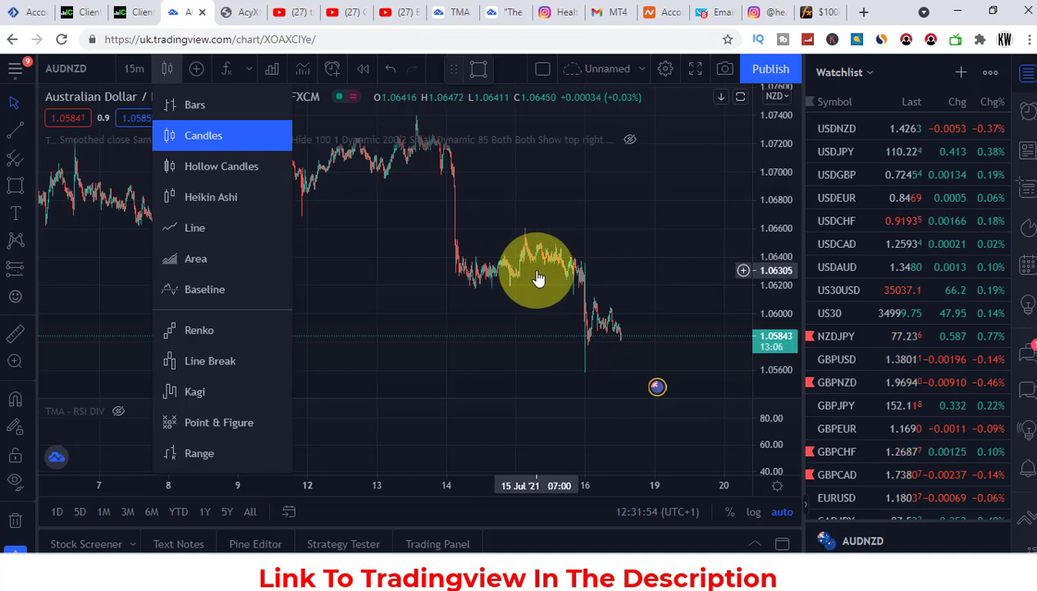
left_click(197, 106)
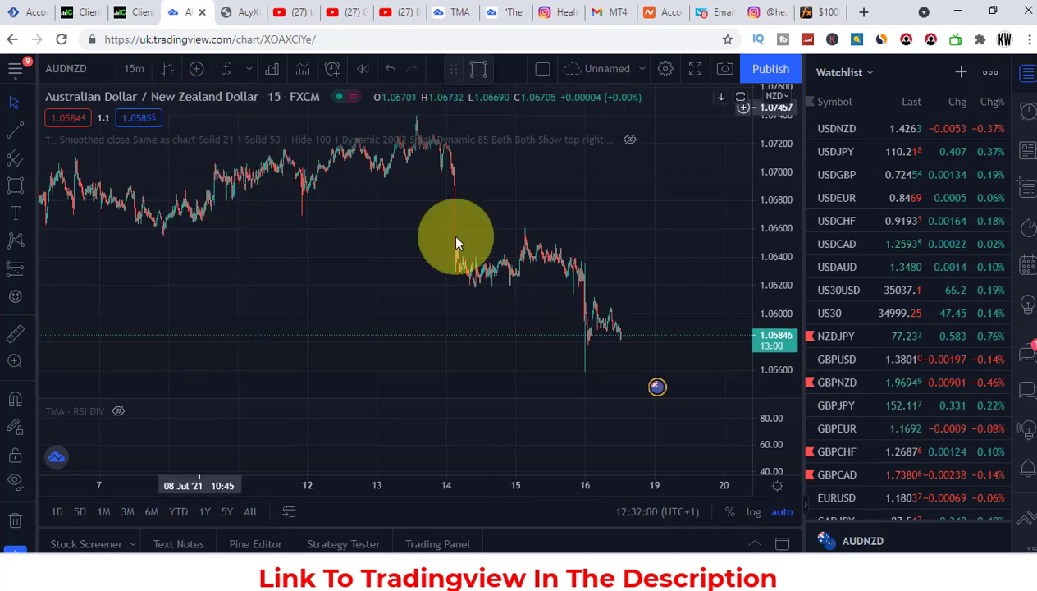
scroll(525, 292, "up", 1)
left_click_drag(525, 292, 417, 290)
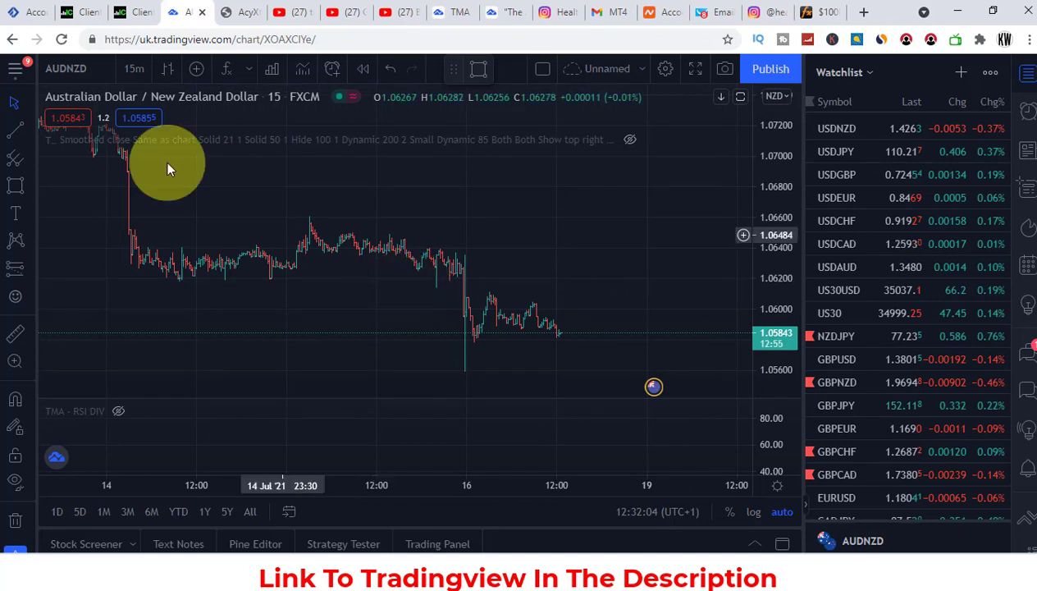
- Change the chart style to Candles and zoom in until the individual candles are readable
left_click(167, 69)
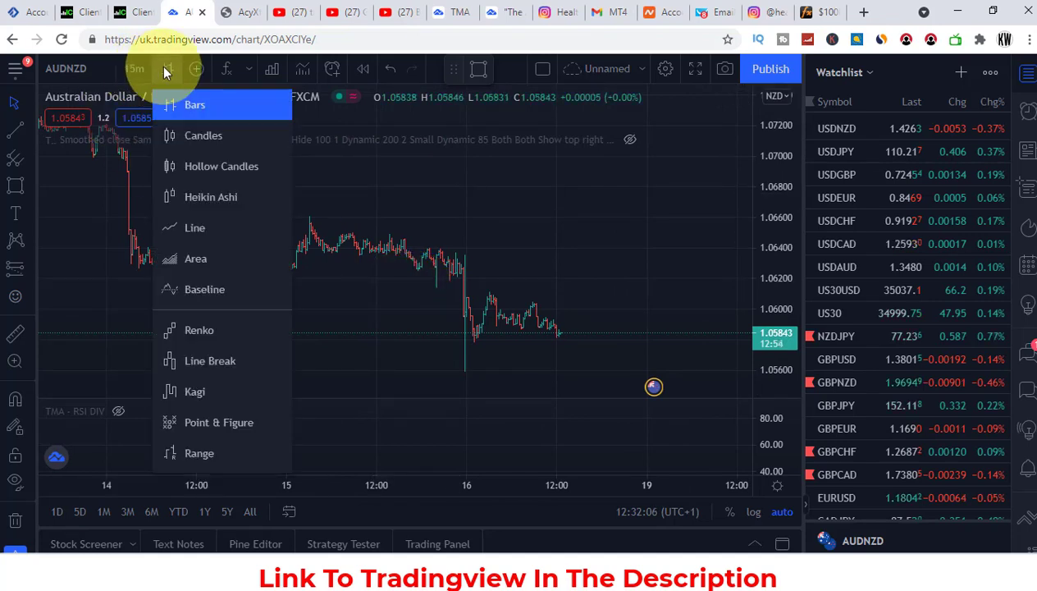
left_click(212, 137)
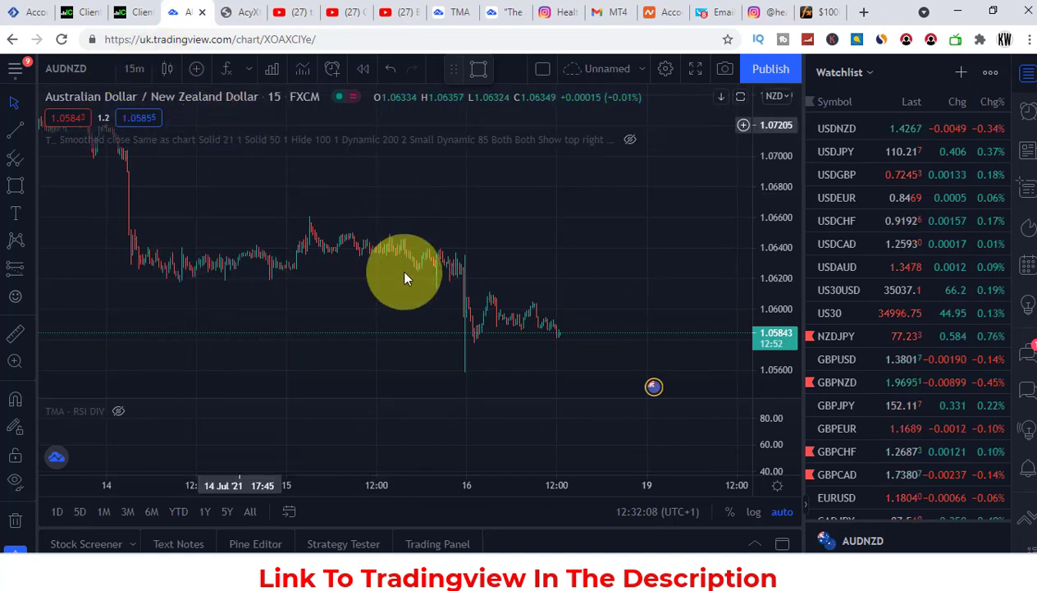
scroll(389, 283, "up", 3)
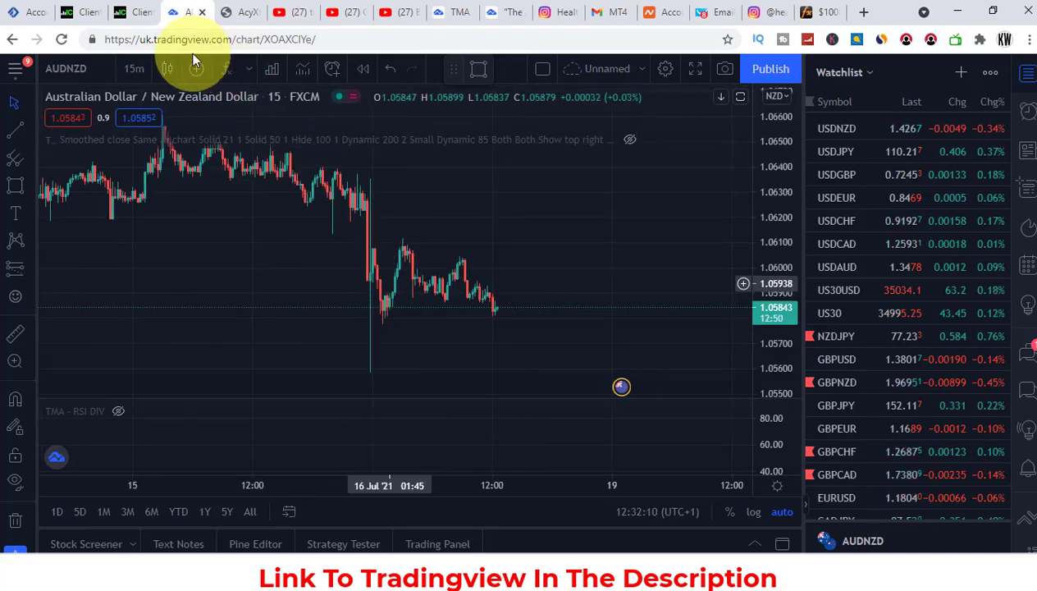
- Change the AUDNZD chart style to Hollow Candles and bring the latest candles into closer view
left_click(171, 72)
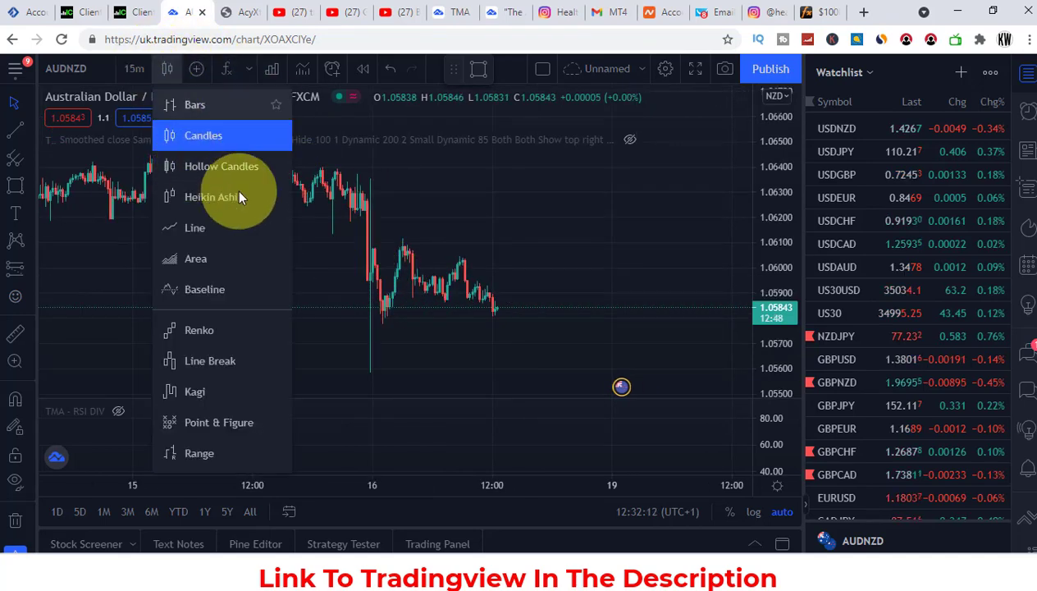
left_click(224, 165)
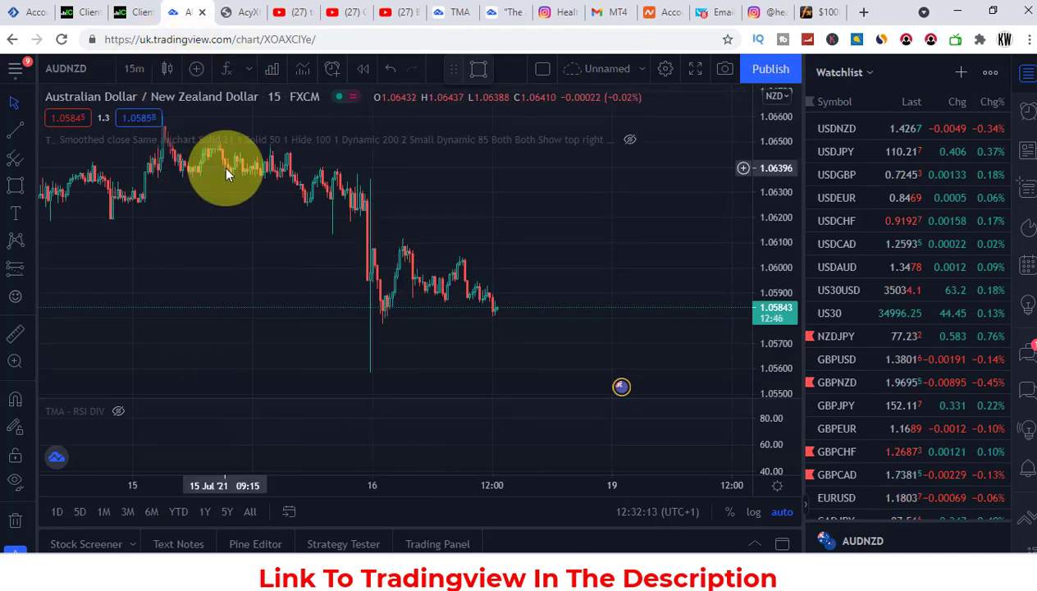
scroll(348, 221, "up", 1)
scroll(348, 222, "up", 1)
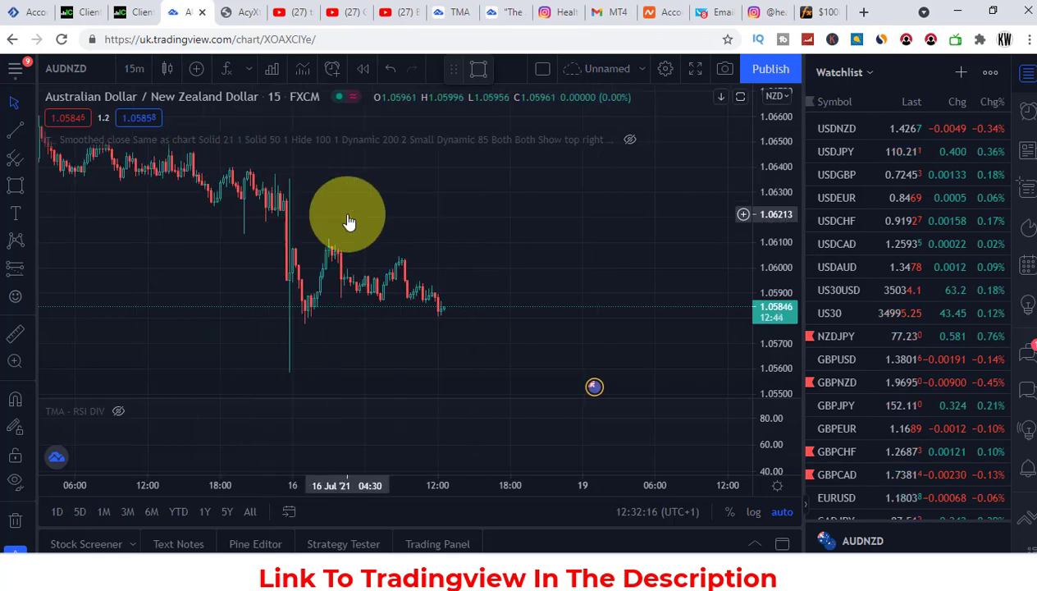
- Try the Heikin Ashi chart style on AUDNZD, followed by the Line style
left_click(173, 66)
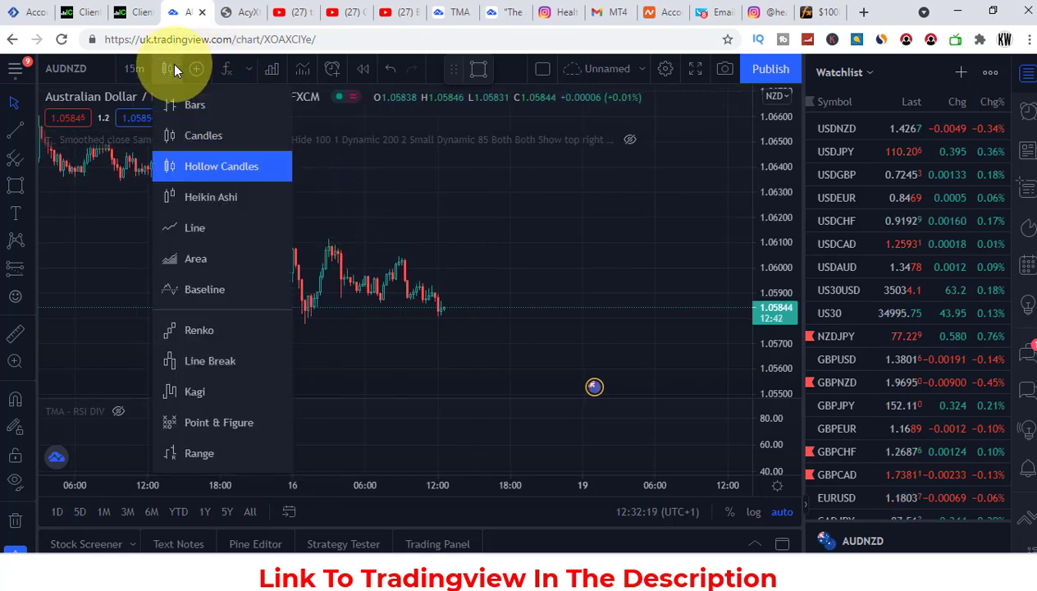
left_click(227, 208)
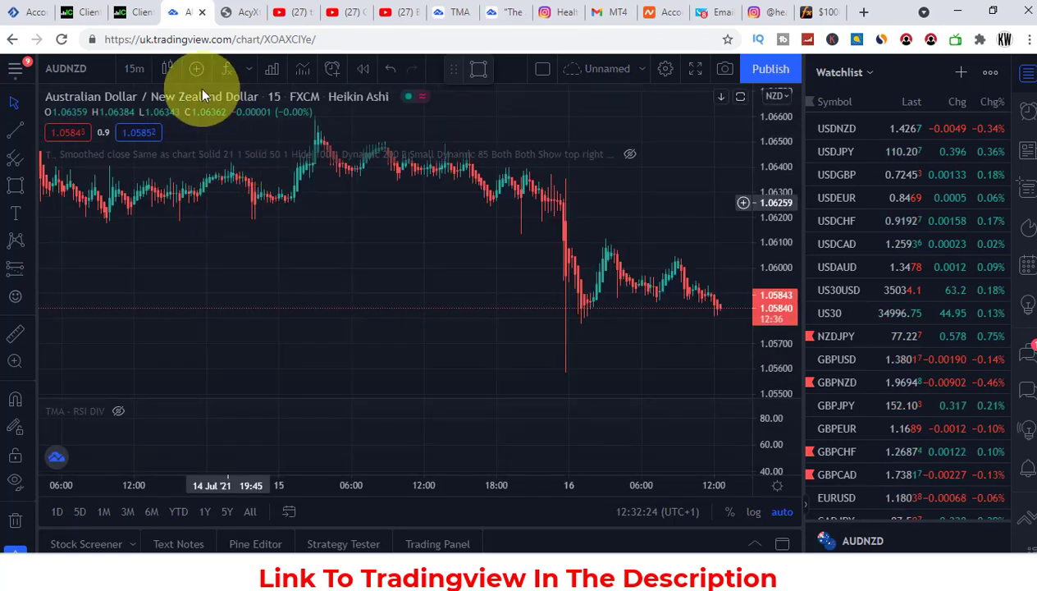
left_click(166, 69)
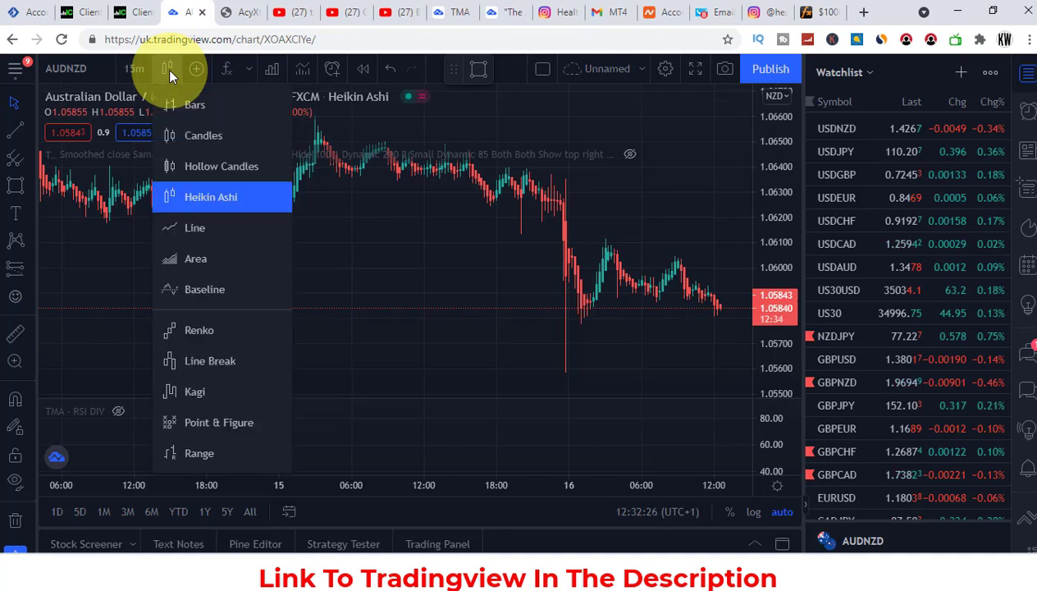
left_click(200, 228)
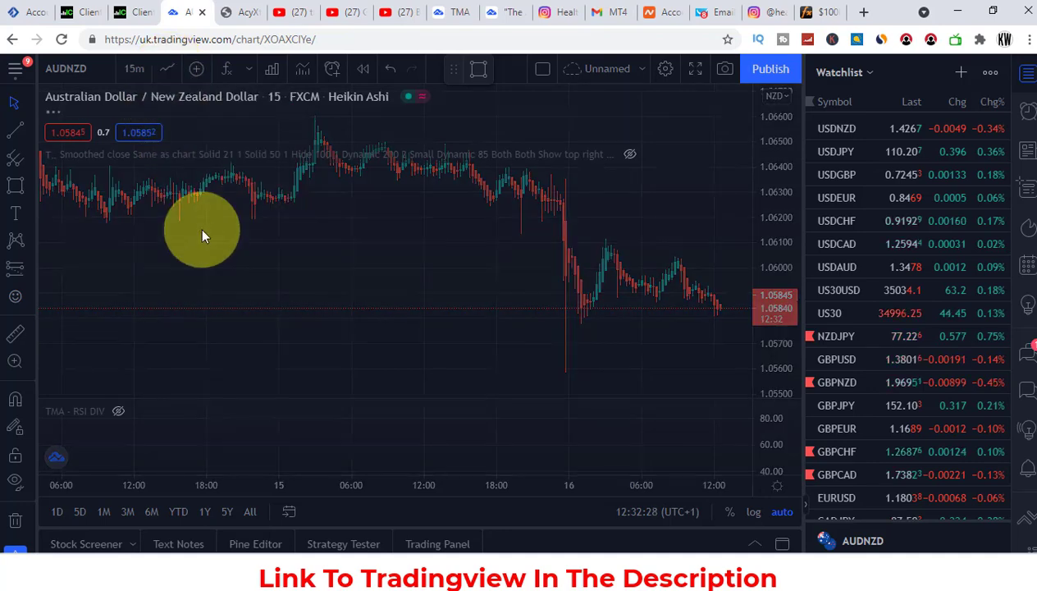
- Try the Area chart style on AUDNZD, followed by the Baseline style
left_click(163, 70)
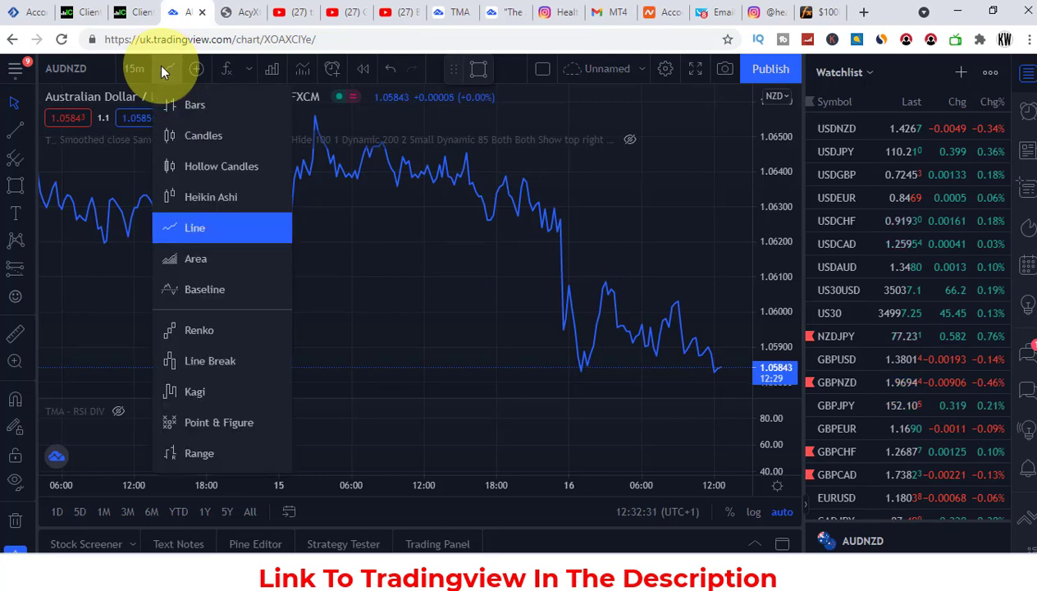
left_click(209, 257)
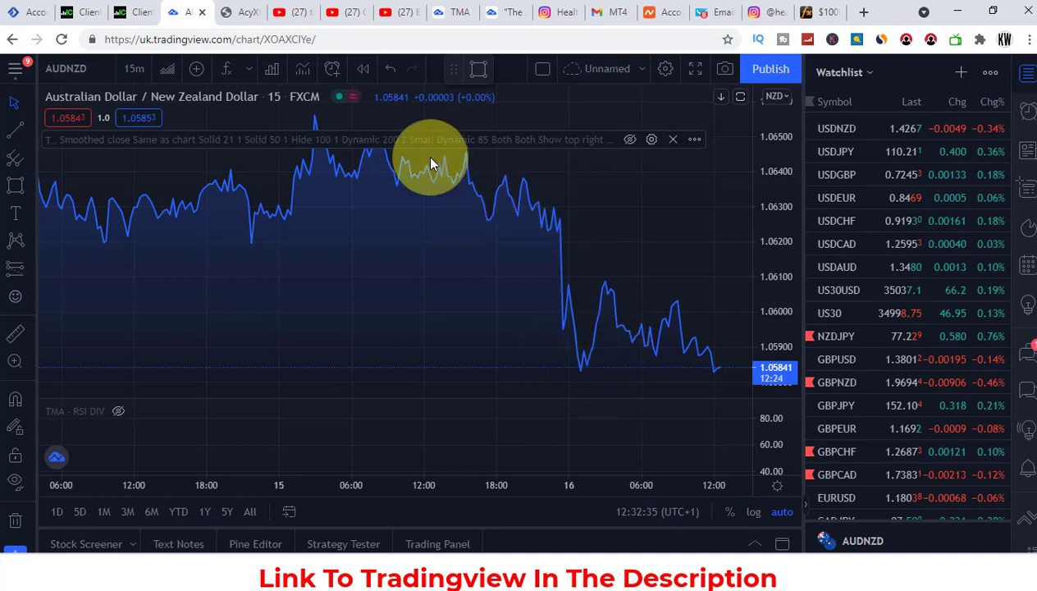
left_click(168, 69)
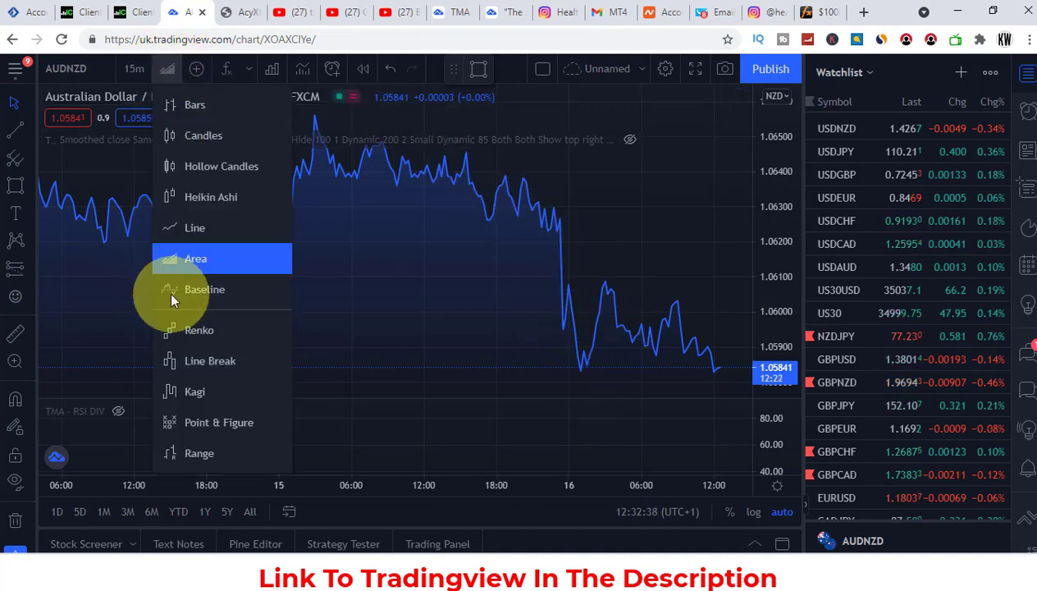
left_click(218, 293)
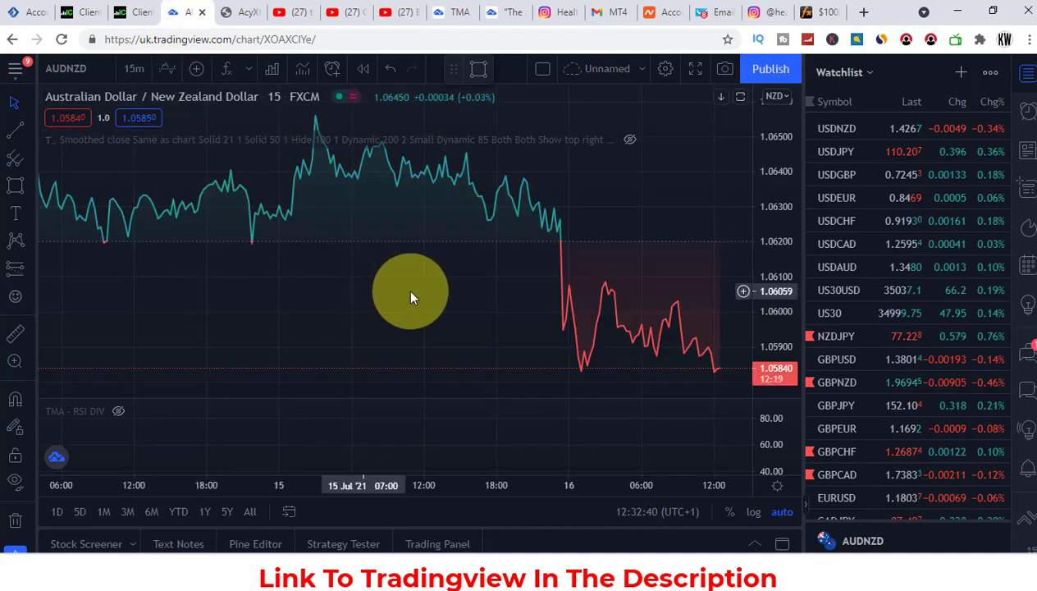
- Set the AUDNZD price chart back to the regular Candles style
left_click(163, 68)
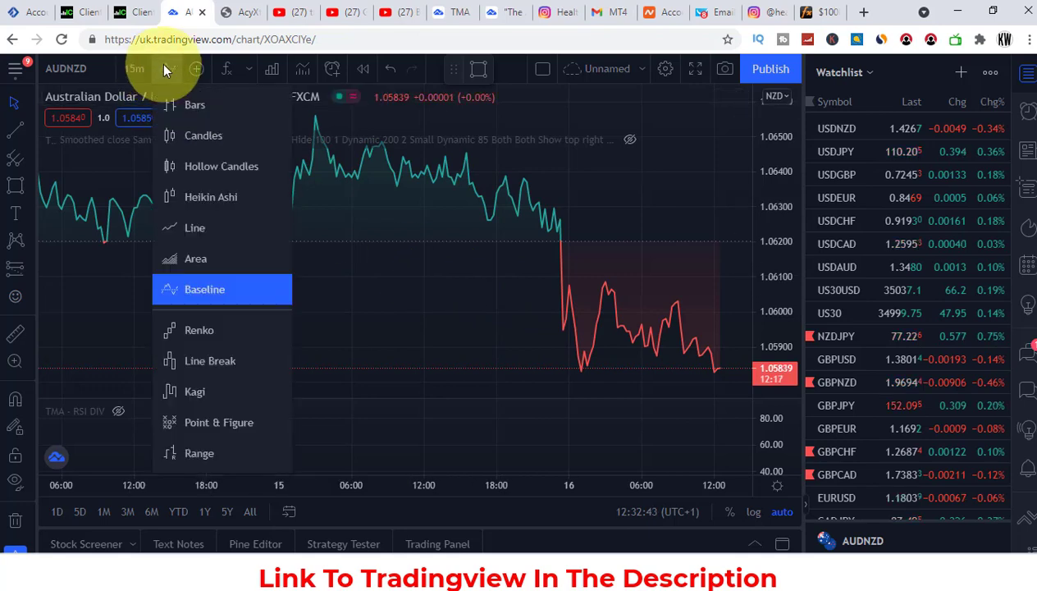
left_click(207, 136)
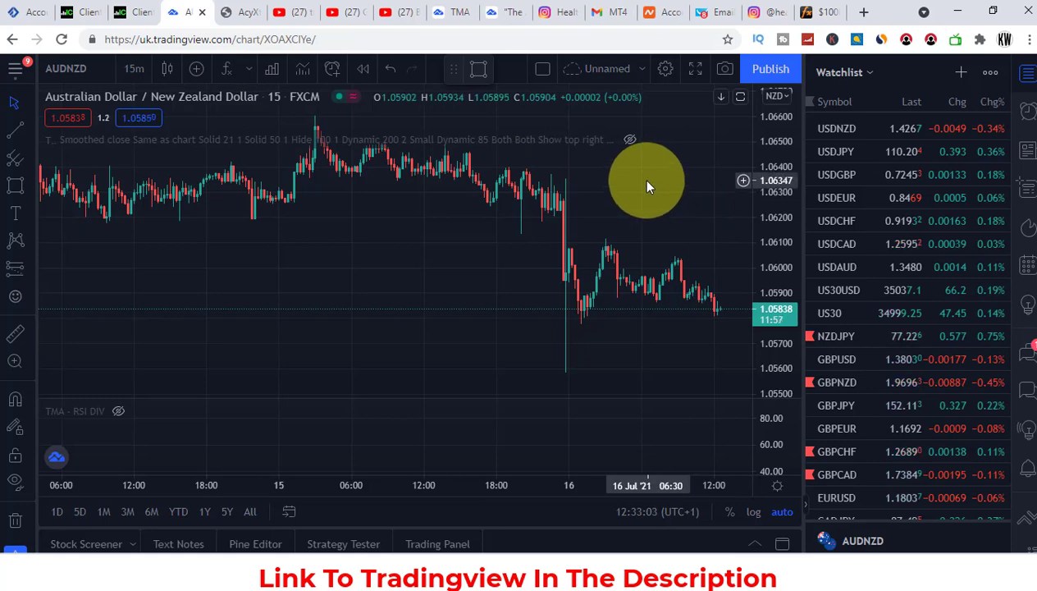
- Add USDGBP (U.S. Dollar / British Pound, IDC) as a comparison symbol on the AUDNZD chart
left_click(198, 69)
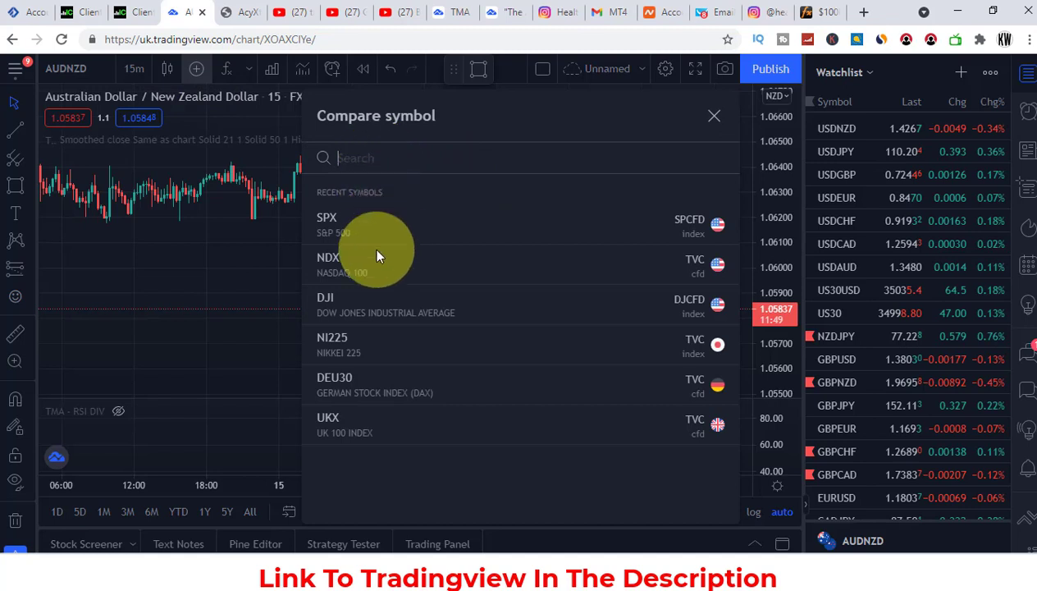
mouse_move(362, 268)
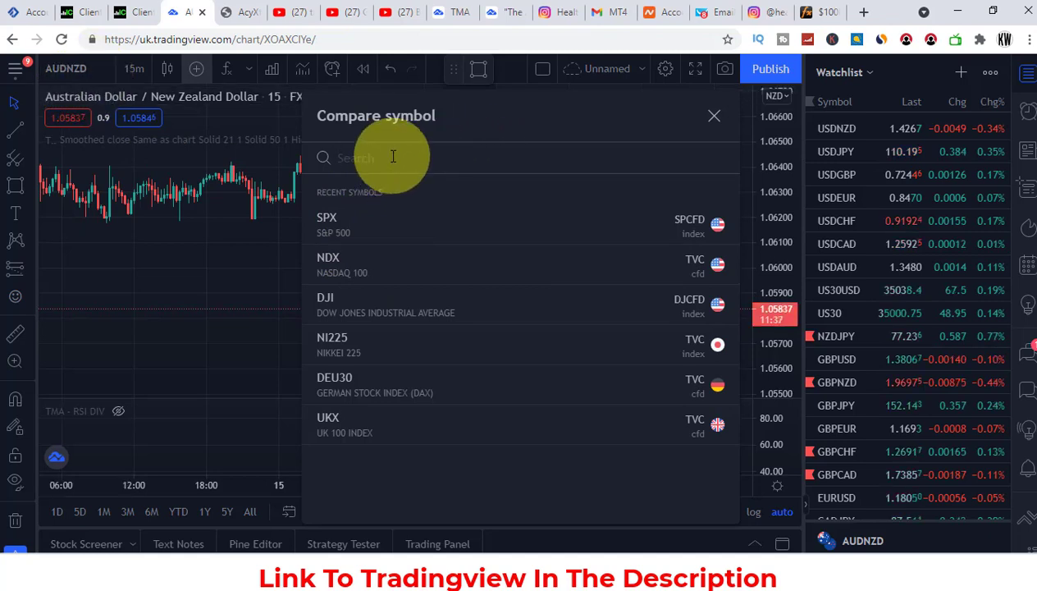
type("USD")
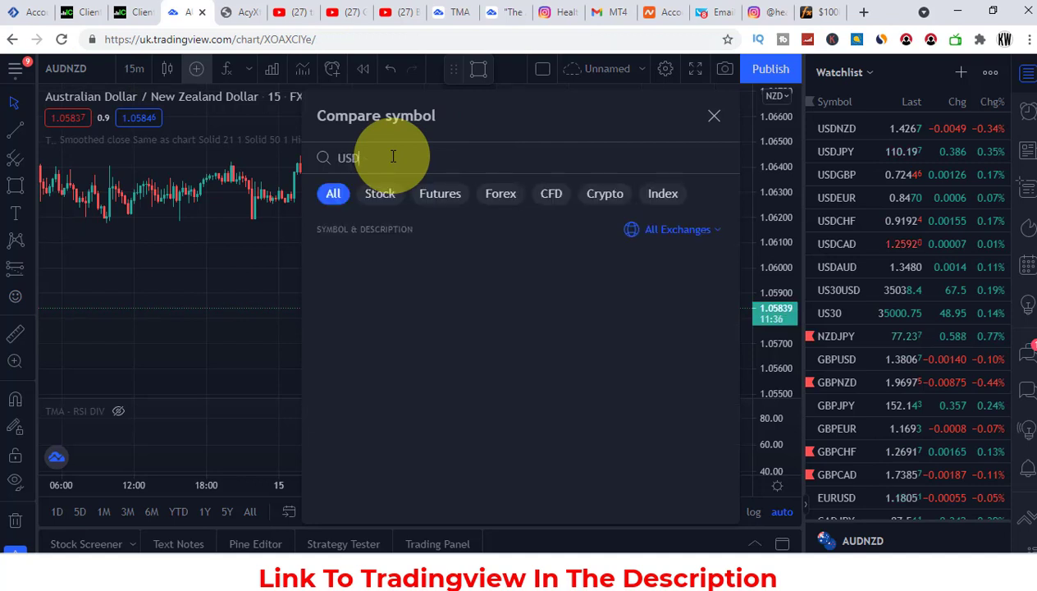
type("G")
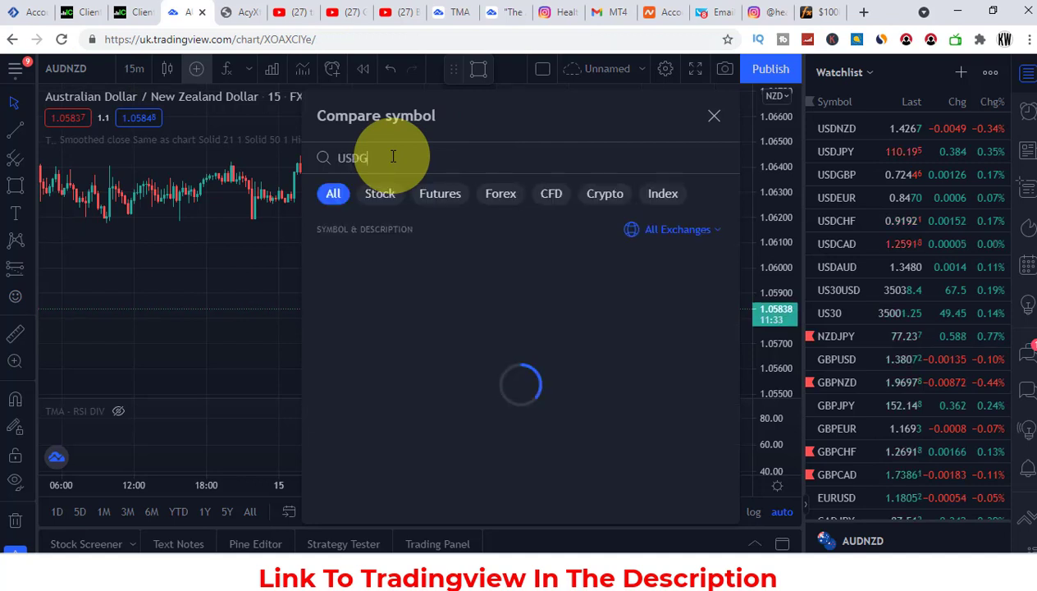
type("BP")
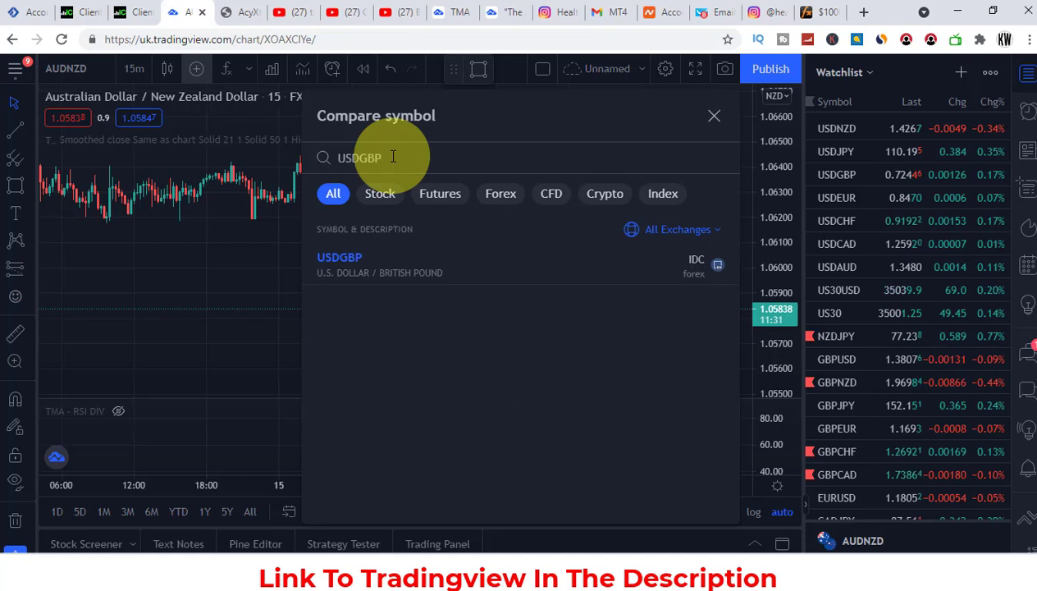
left_click(456, 271)
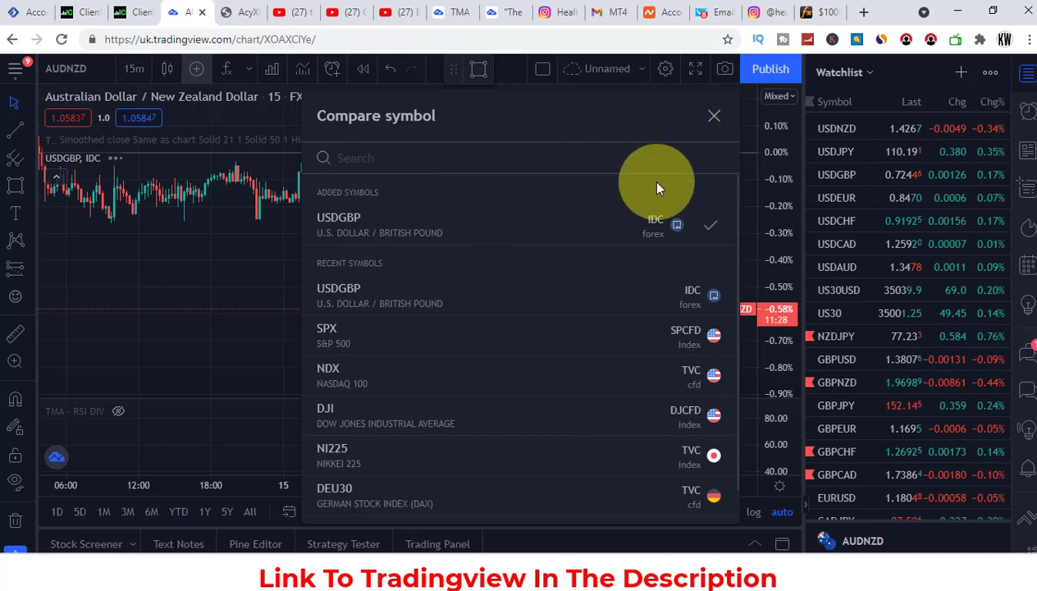
left_click(713, 121)
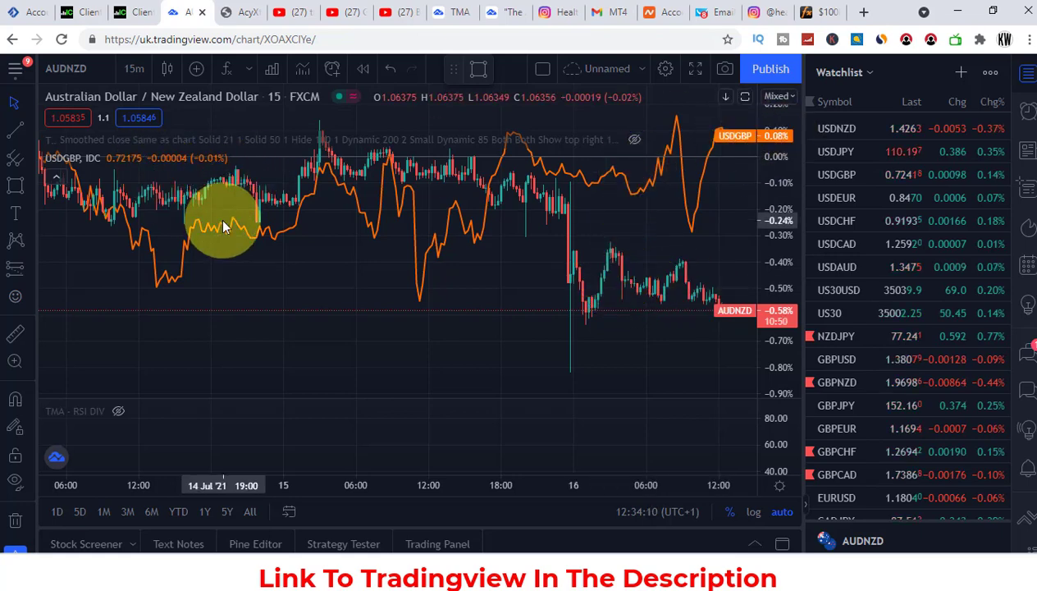
- Undo the insertion of the USDGBP comparison overlay so that only AUDNZD is plotted
key("Delete")
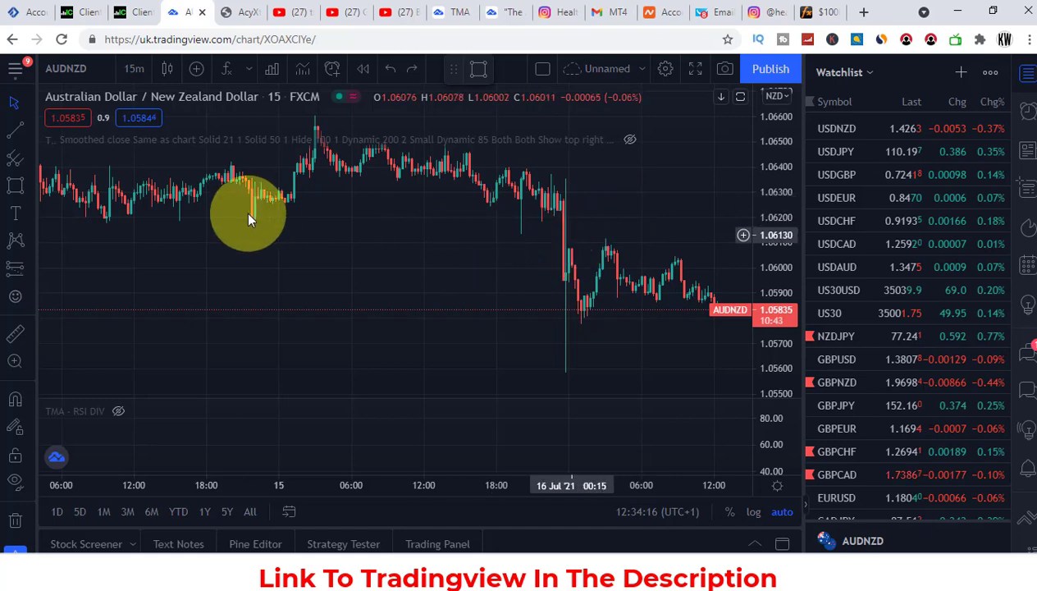
double_click(389, 72)
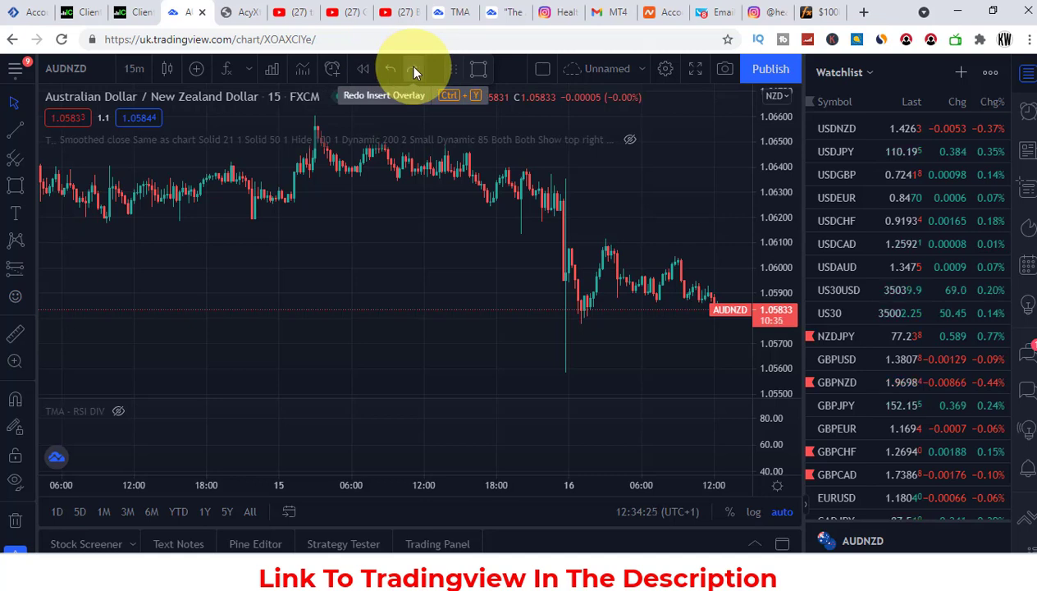
- View the financial metrics window and the default indicator templates offered for the AUDNZD chart
left_click(275, 69)
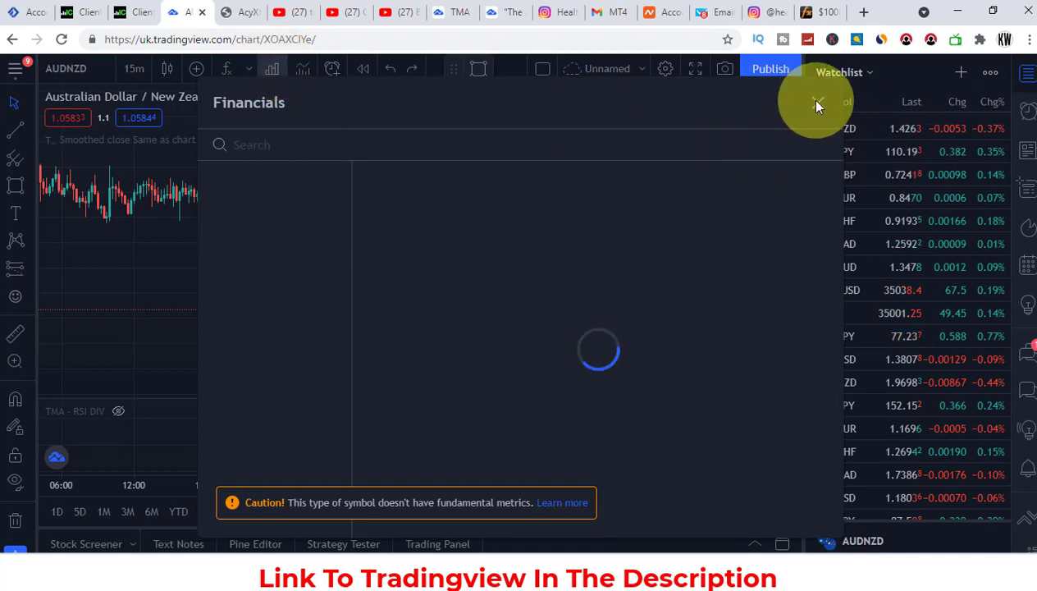
left_click(817, 103)
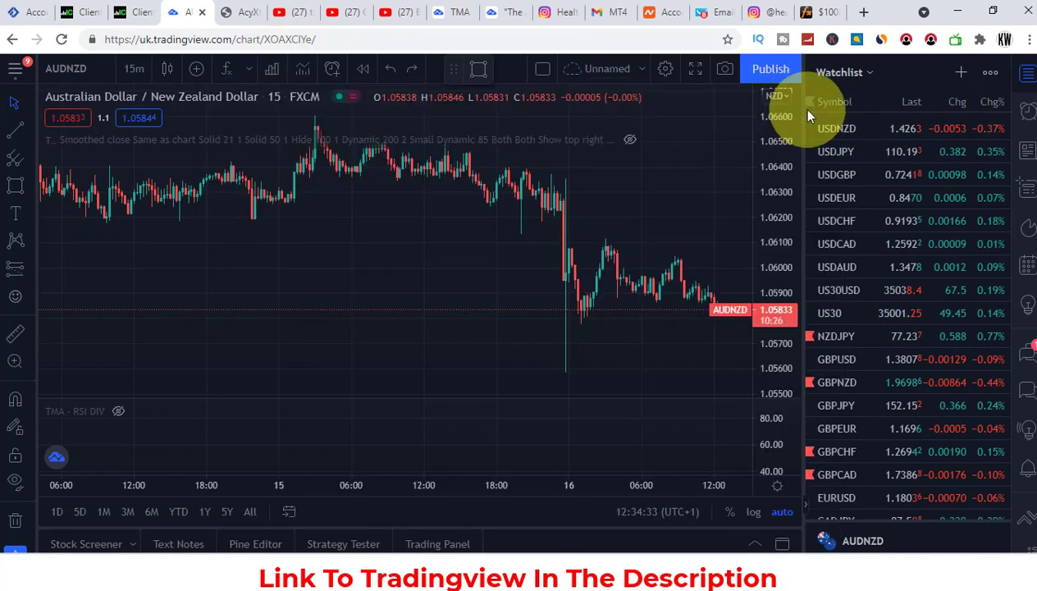
left_click(299, 71)
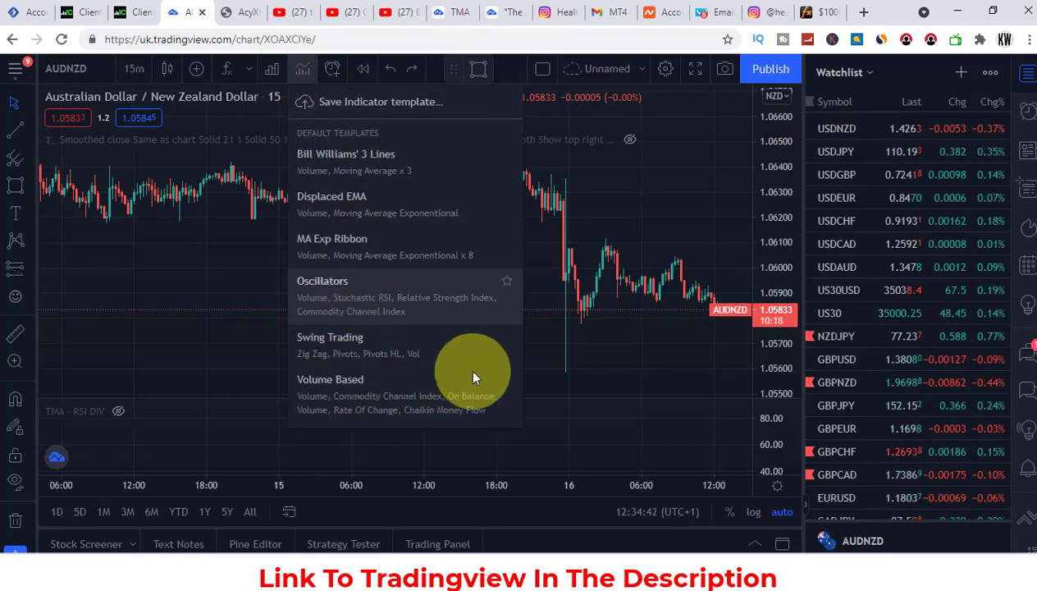
left_click(331, 69)
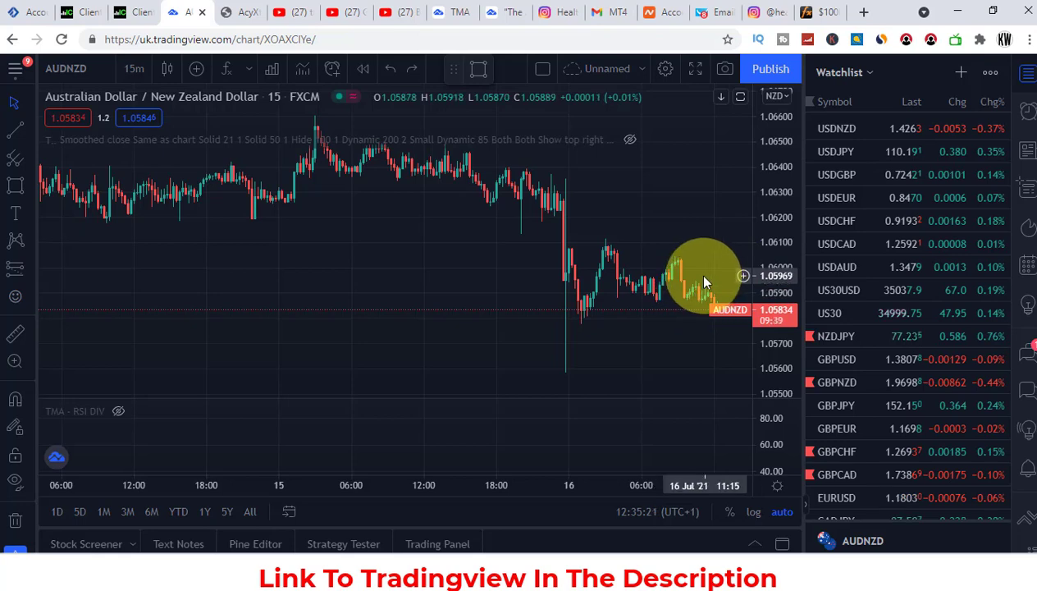
- Open the alert creation window for the AUDNZD chart
left_click(332, 68)
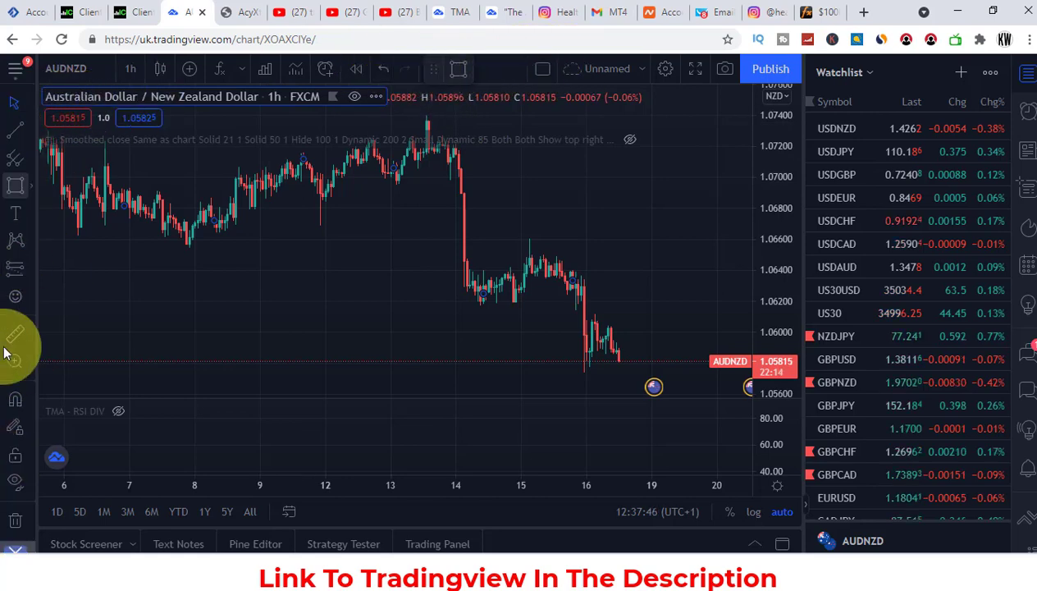
- Try the side-by-side two-chart layout and view the options for managing chart layouts
left_click(545, 70)
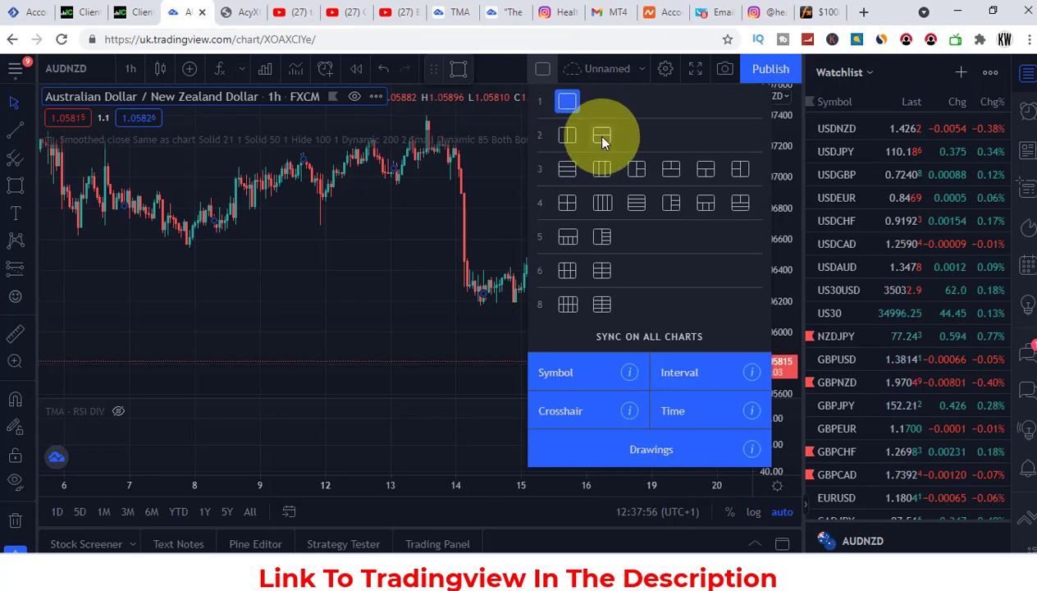
left_click(568, 137)
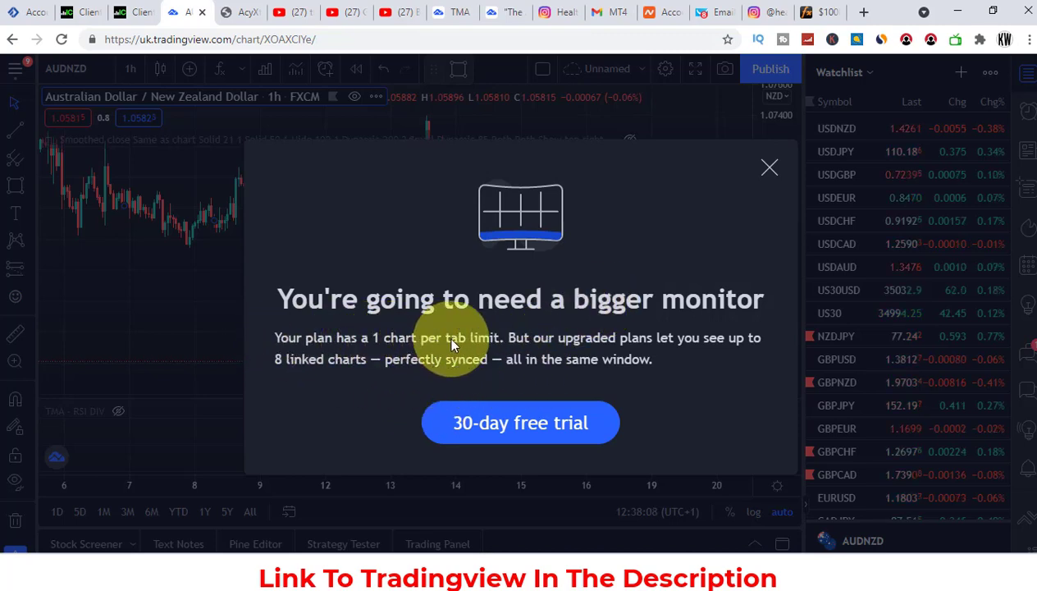
left_click(771, 169)
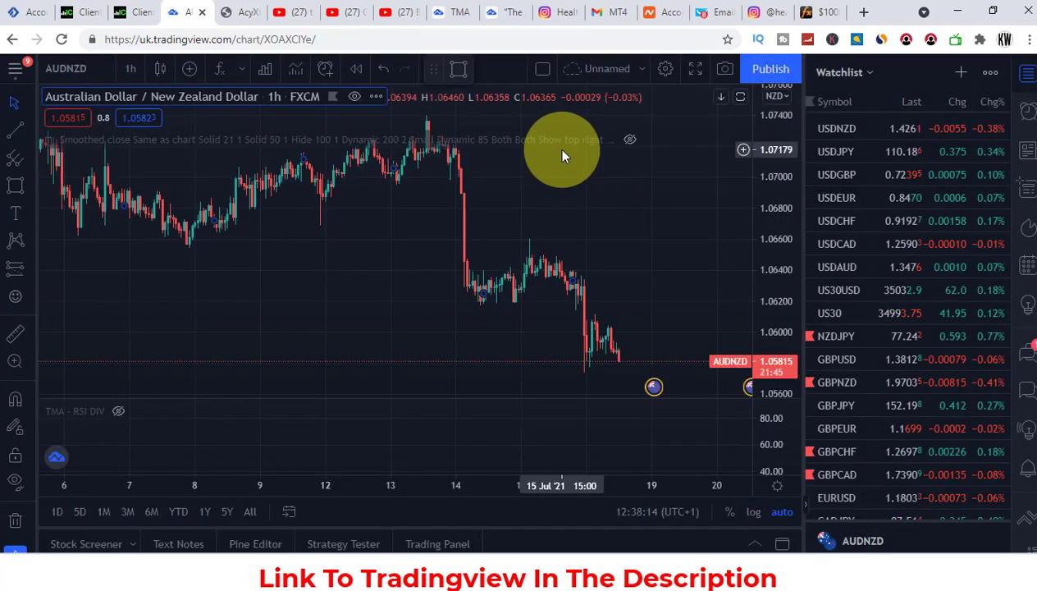
left_click(645, 71)
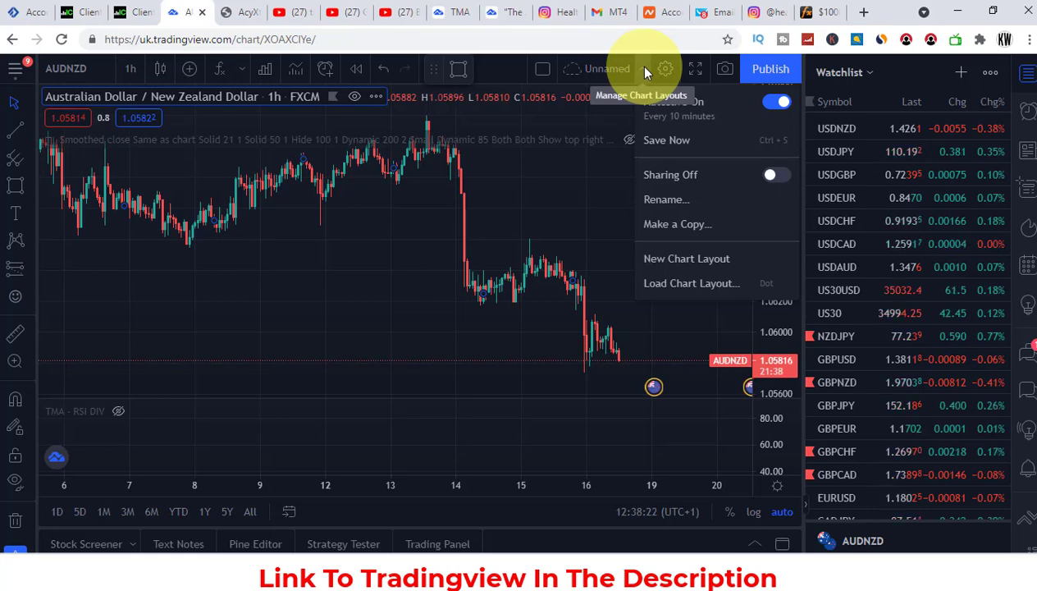
left_click(645, 72)
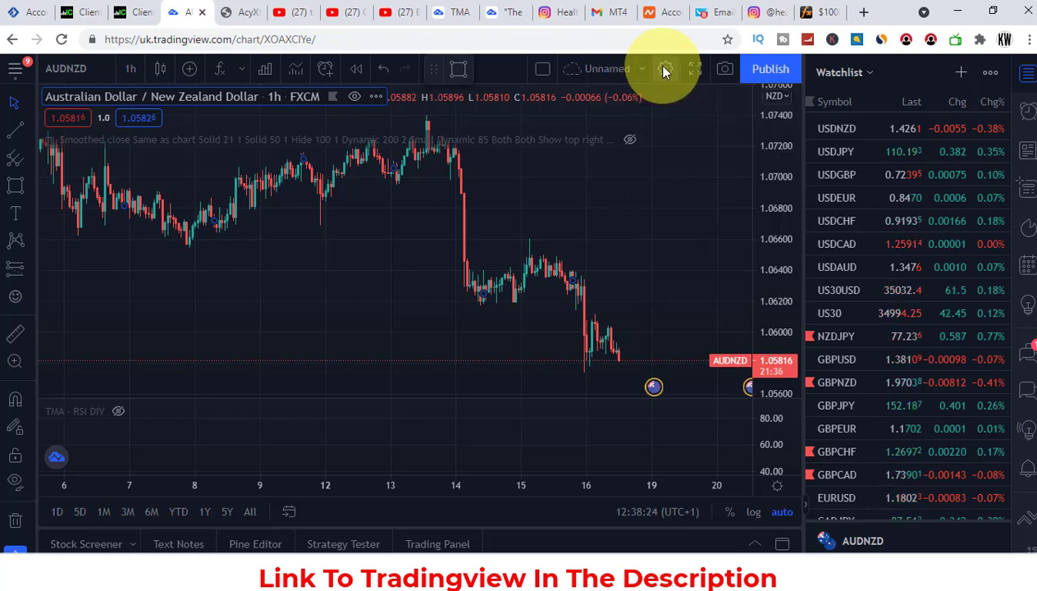
- In the chart settings for the symbol, try colouring bars based on previous close and review the candle body option
left_click(665, 70)
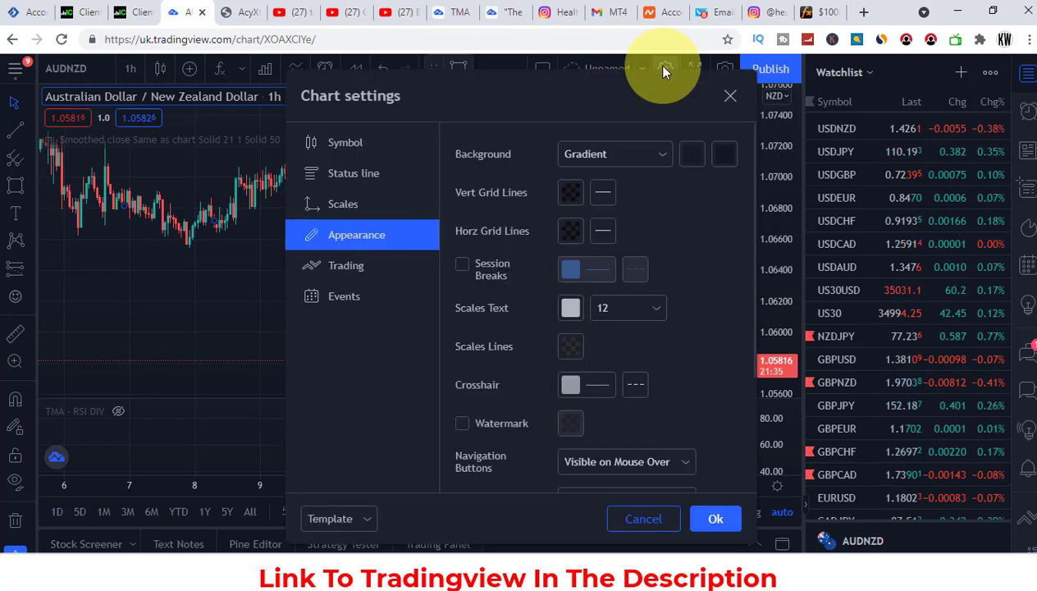
left_click(334, 145)
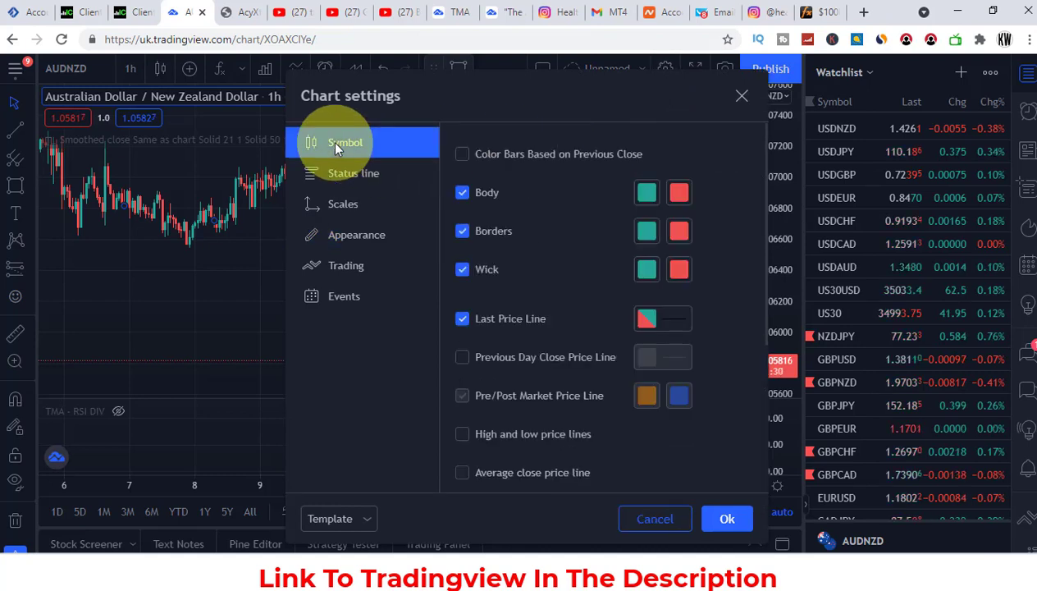
left_click(464, 155)
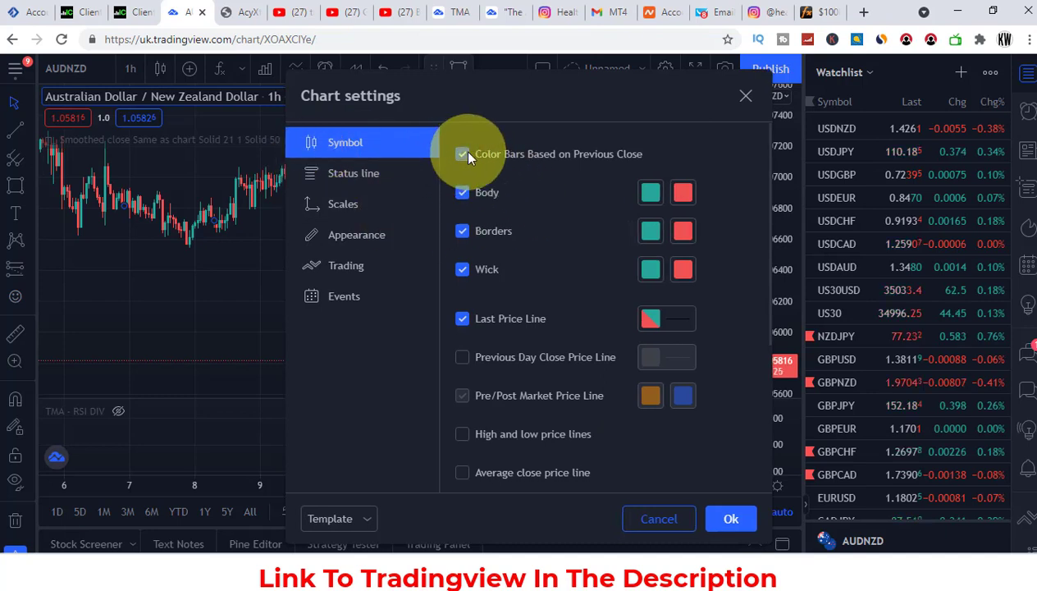
left_click(465, 155)
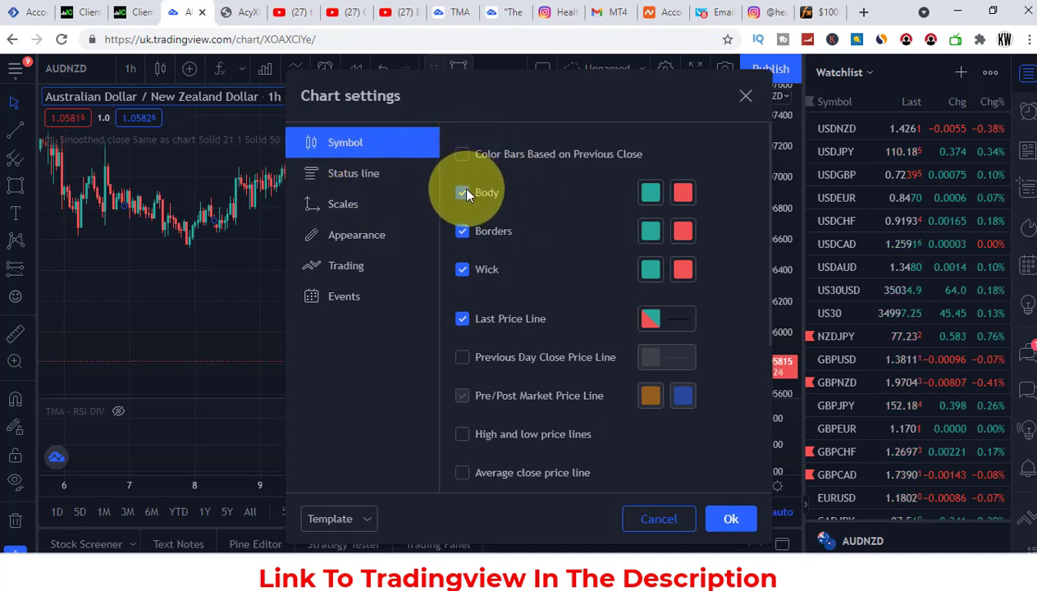
left_click(465, 192)
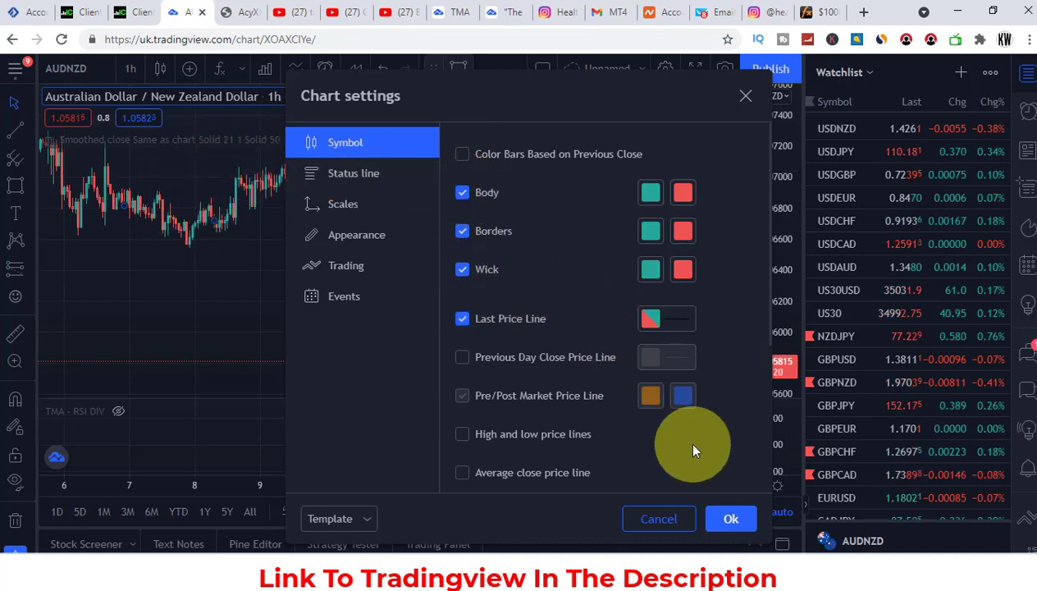
- Review the Status line and Scales options in the chart settings
left_click(312, 178)
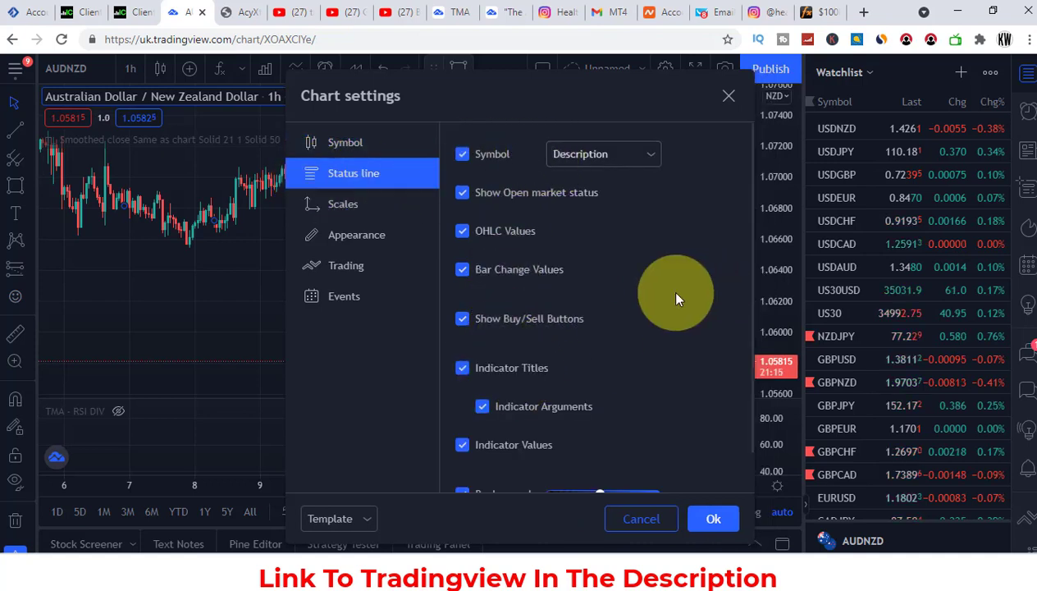
scroll(653, 290, "down", 1)
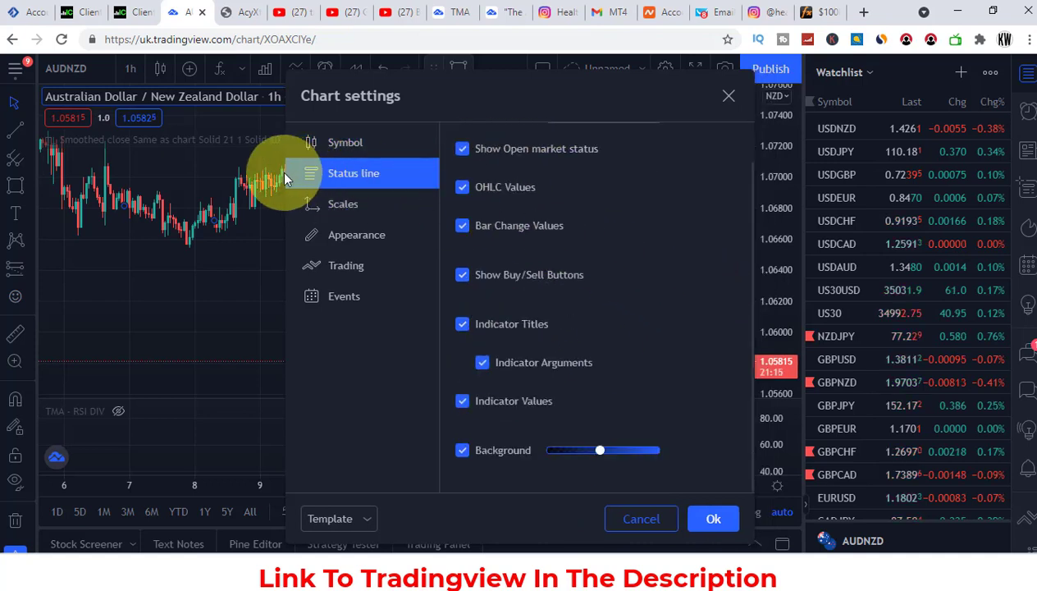
left_click(359, 204)
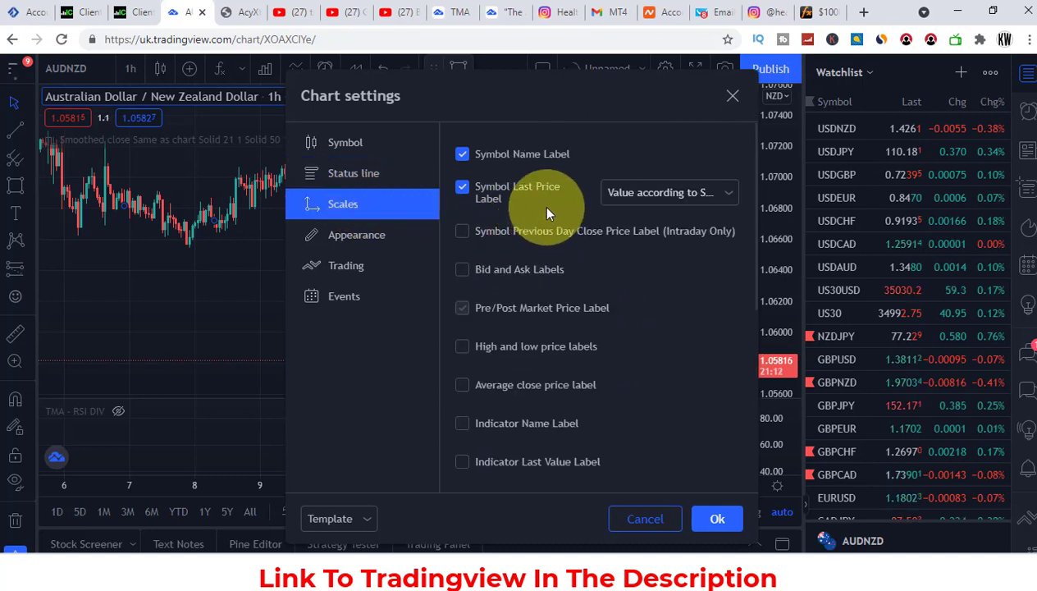
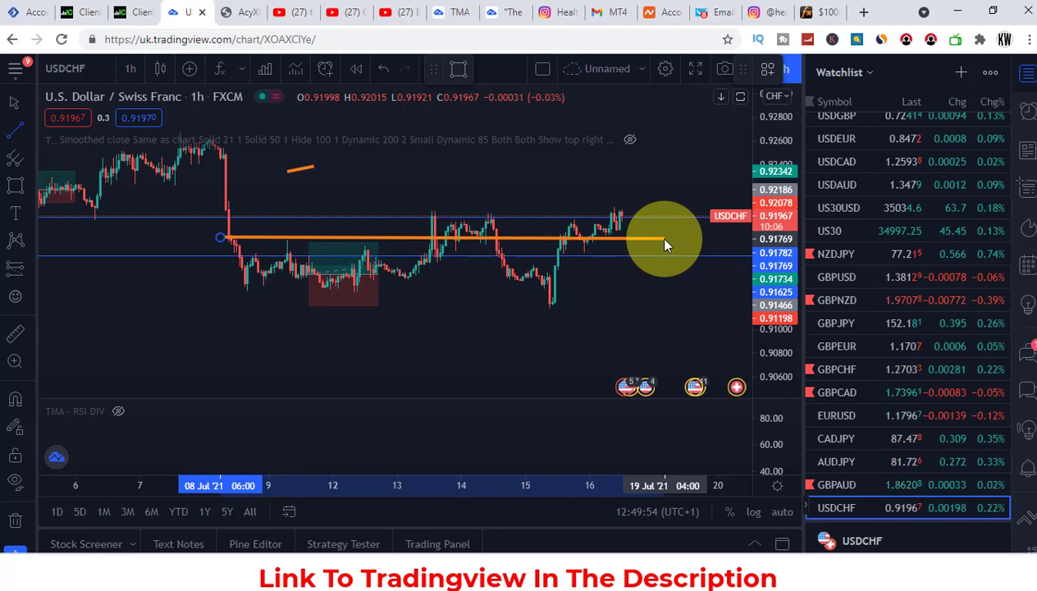
- Finish the nearly horizontal trend line on the USDCHF chart, ending it around 19 Jul '21 04:00 at about 0.9177
left_click(636, 238)
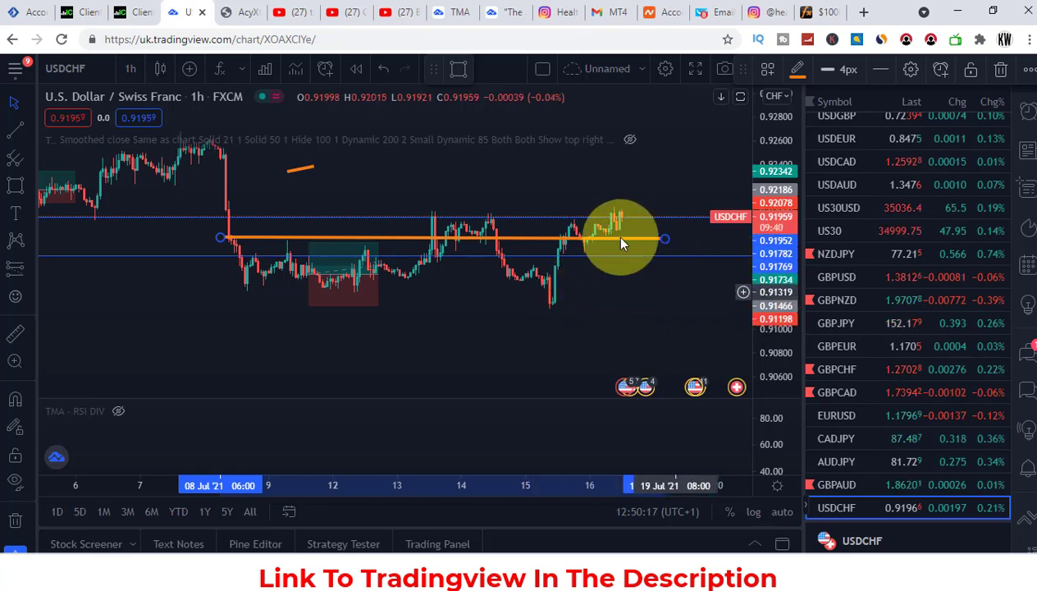
left_click(379, 268)
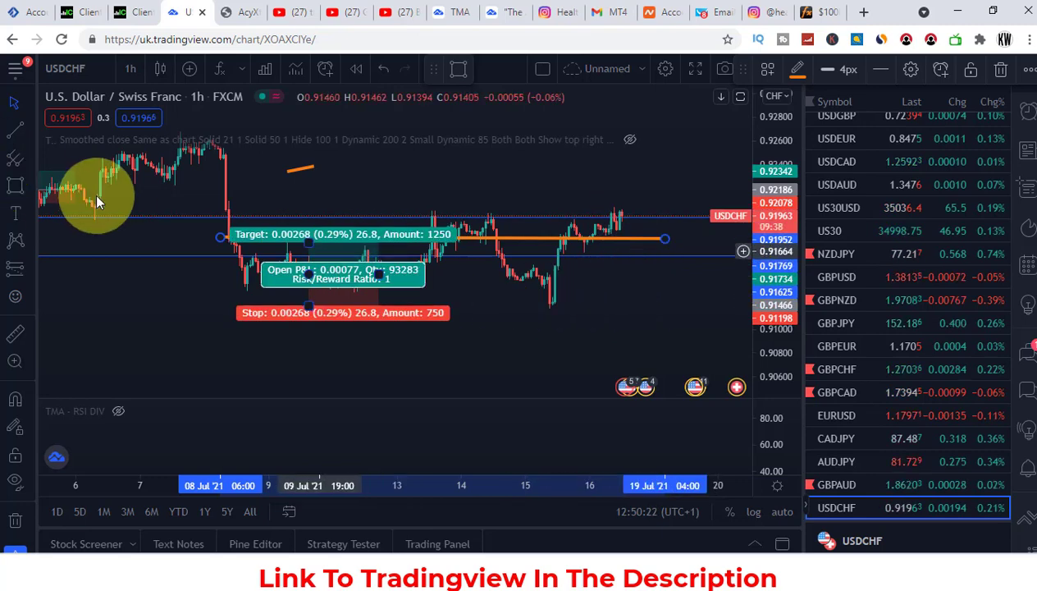
left_click(97, 201)
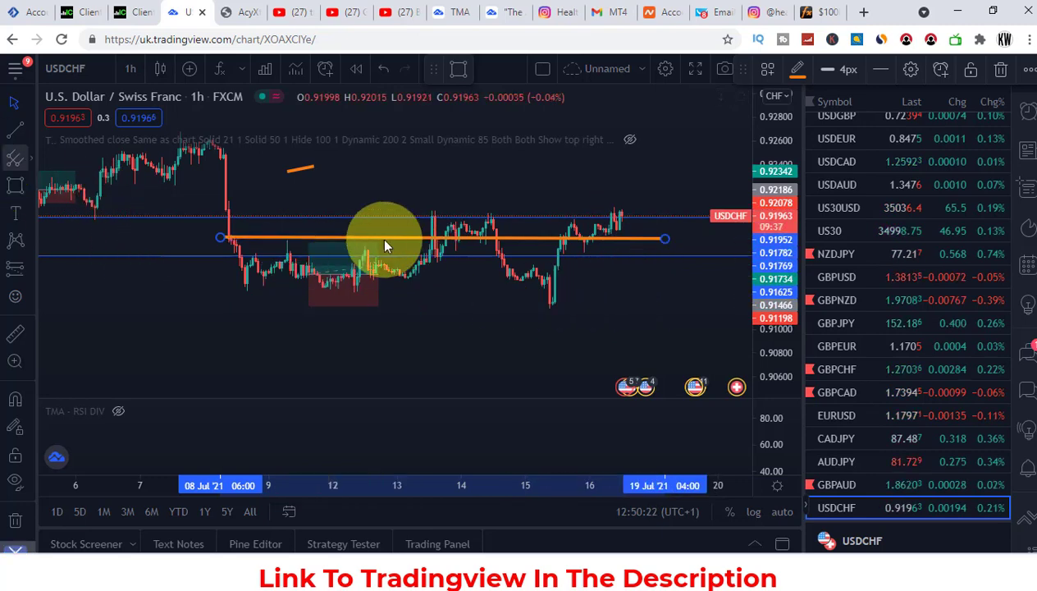
- View the available Gann and Fibonacci drawing tools and the geometric shape tools without selecting any
left_click(14, 167)
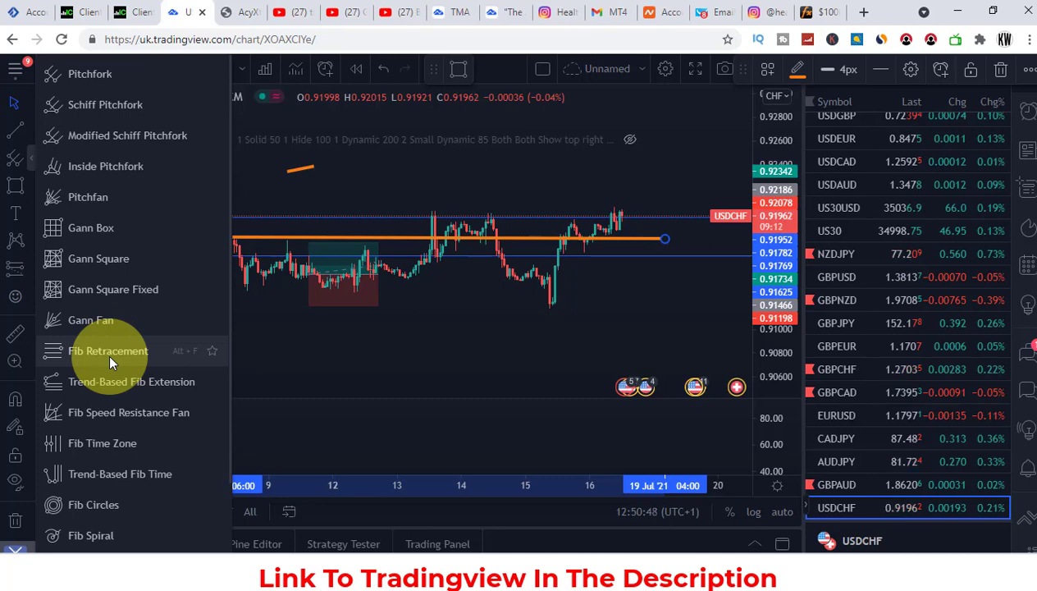
left_click(307, 352)
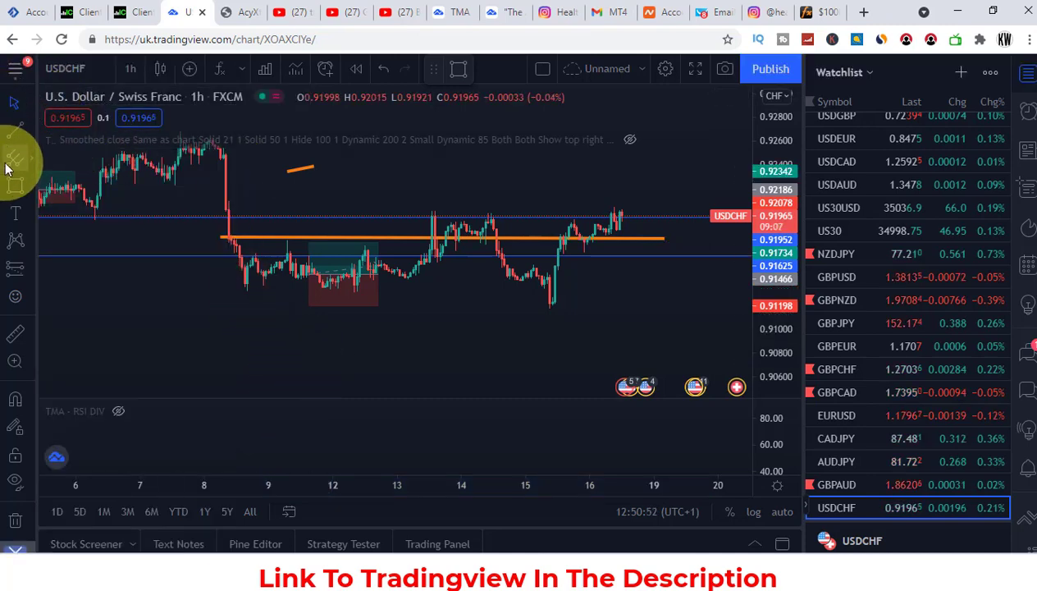
left_click(7, 189)
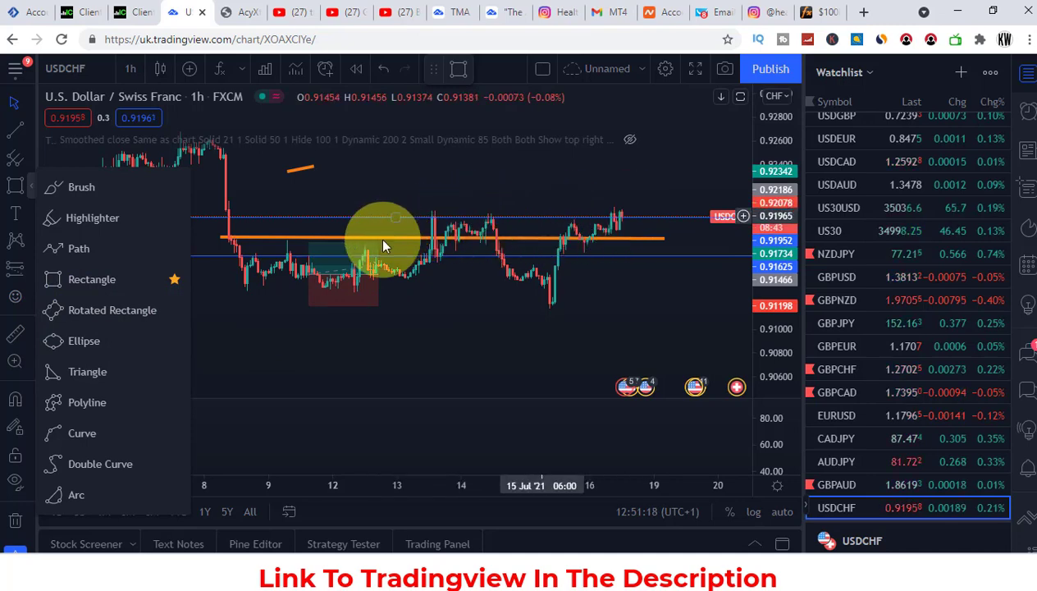
mouse_move(363, 251)
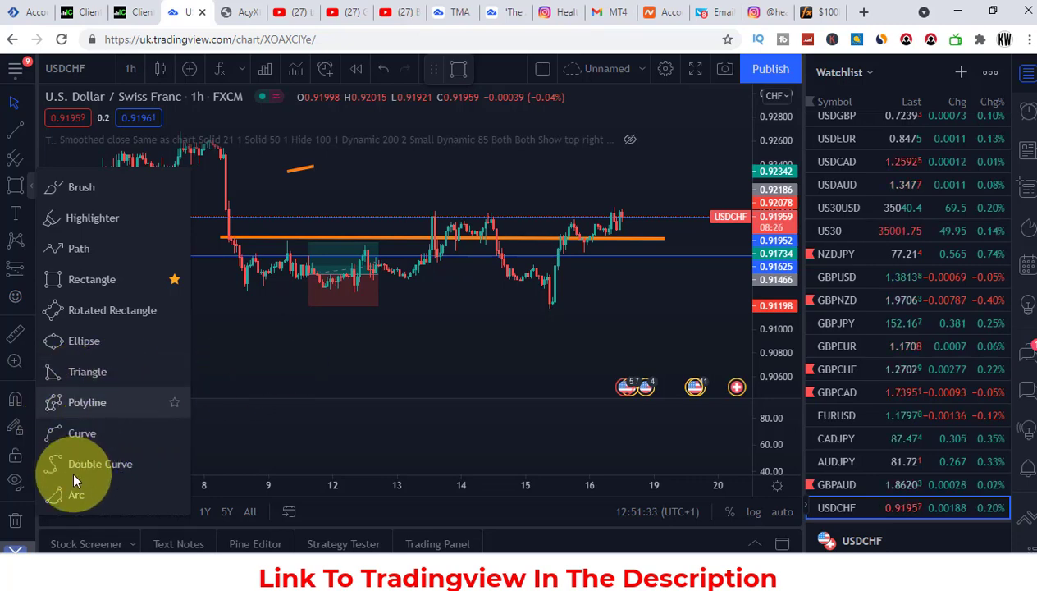
left_click(269, 362)
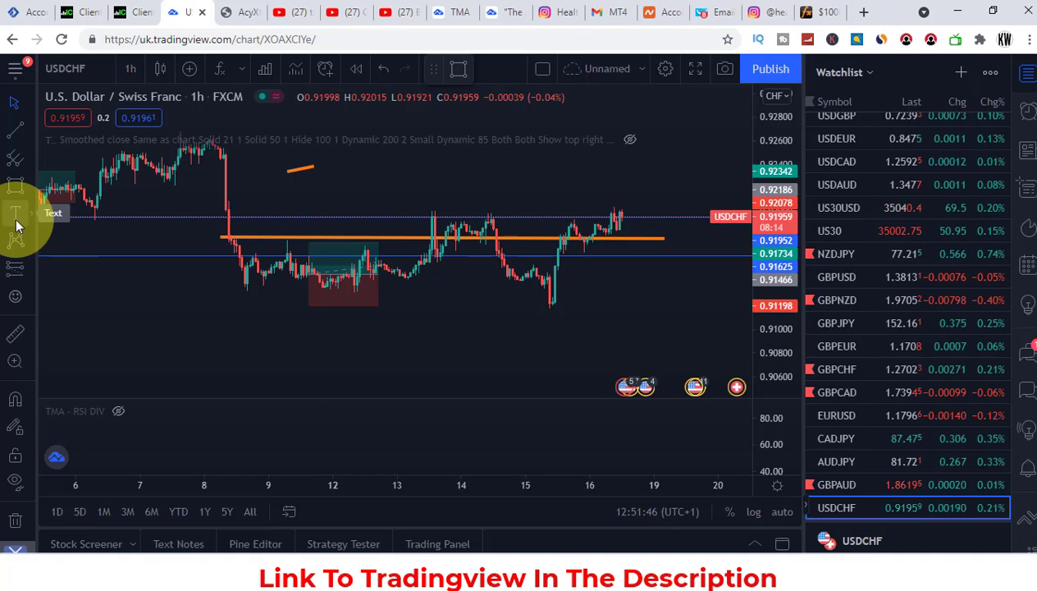
left_click(227, 239)
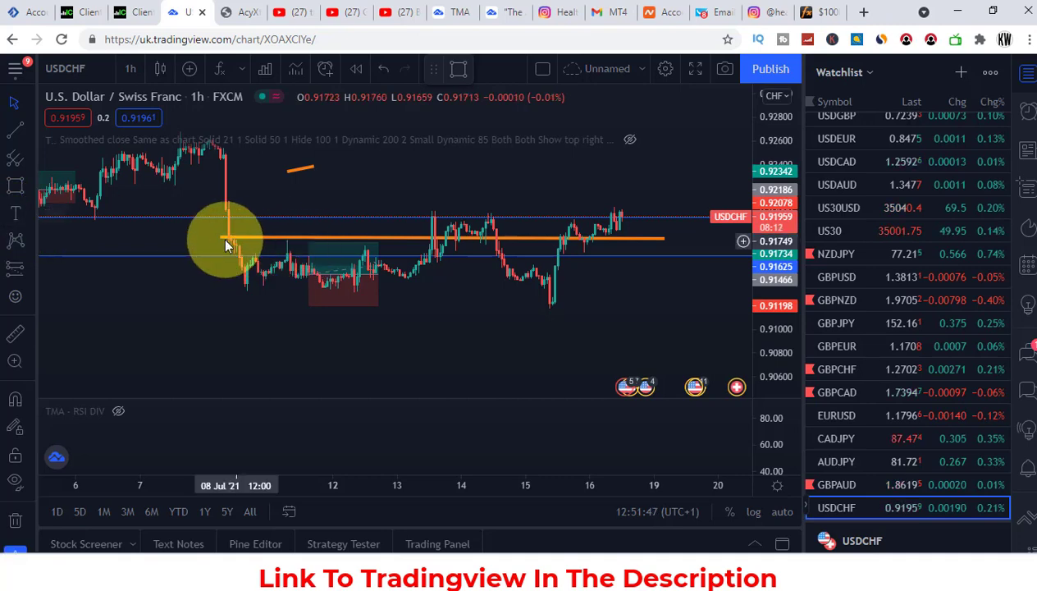
left_click(716, 259)
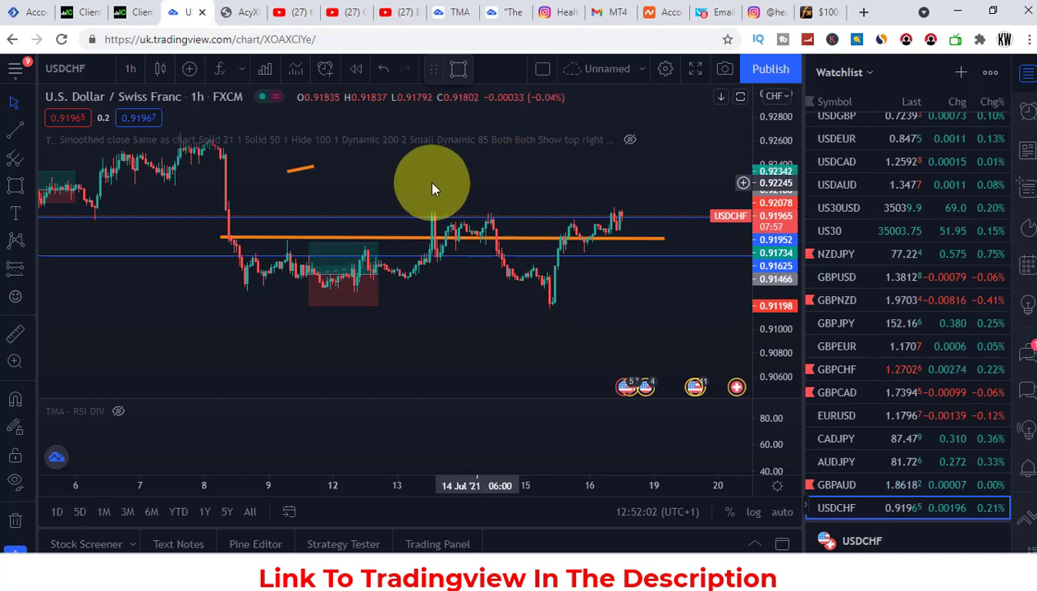
left_click(363, 262)
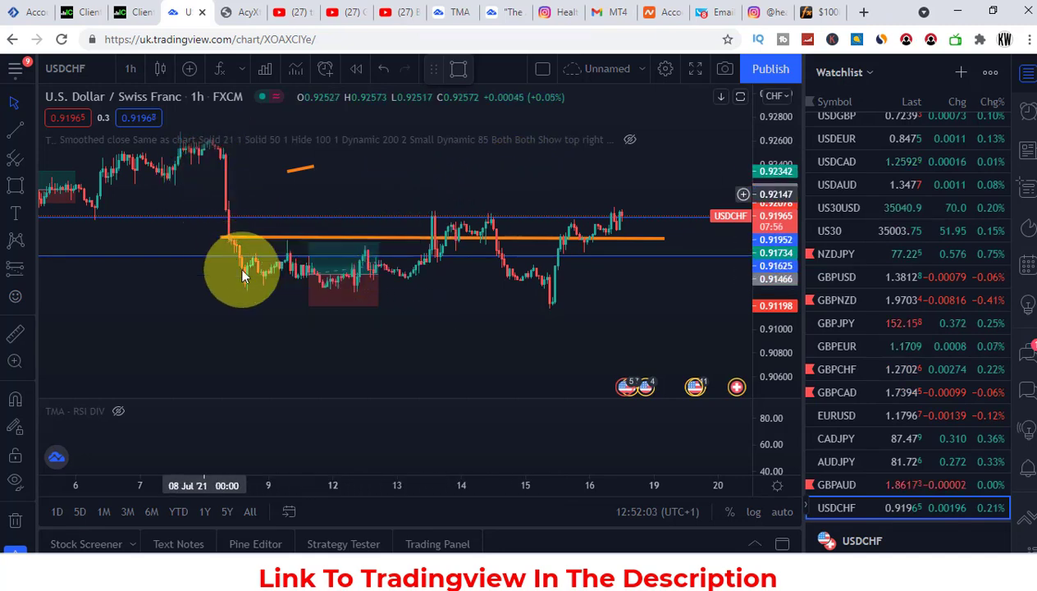
left_click(476, 238)
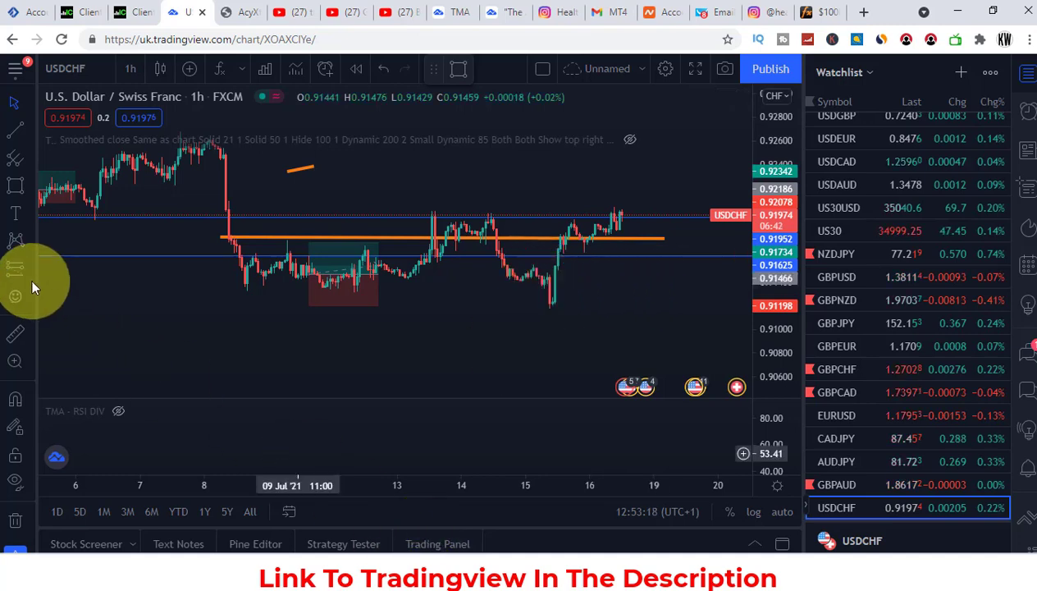
- View the available text and annotation drawing tools, such as callouts, price labels and arrow marks
left_click(18, 222)
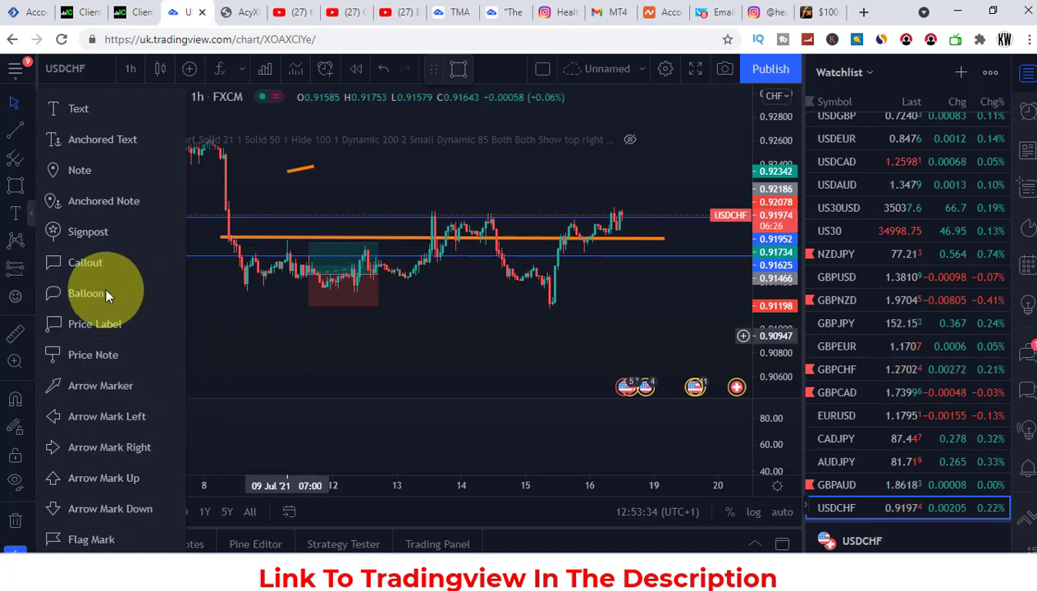
left_click(213, 330)
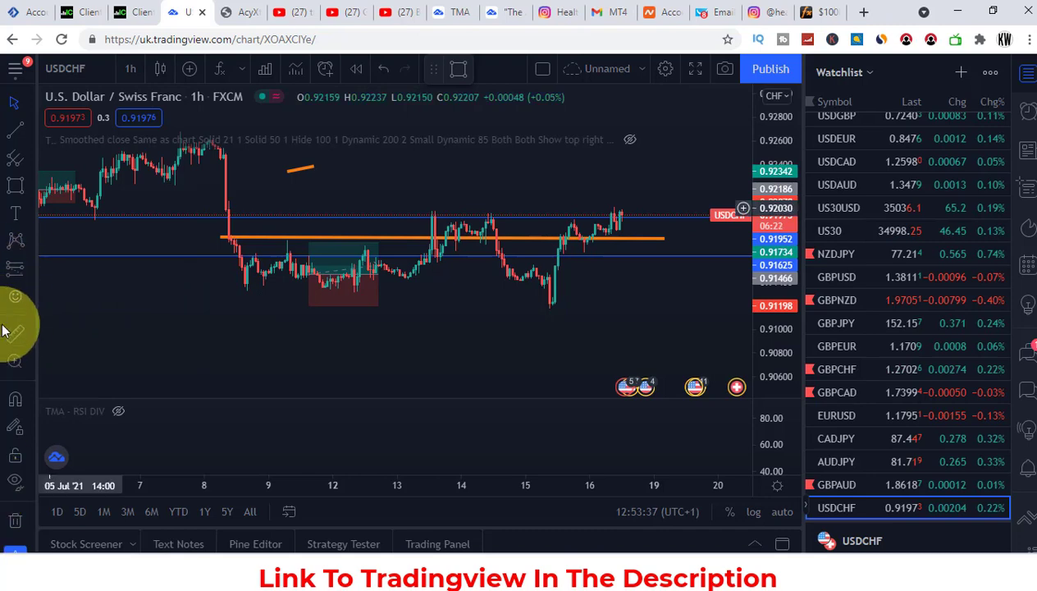
- Place a Short Position on the USDCHF chart's latest candles with entry at about 0.92004, and extend its target to about 0.91266
left_click(18, 274)
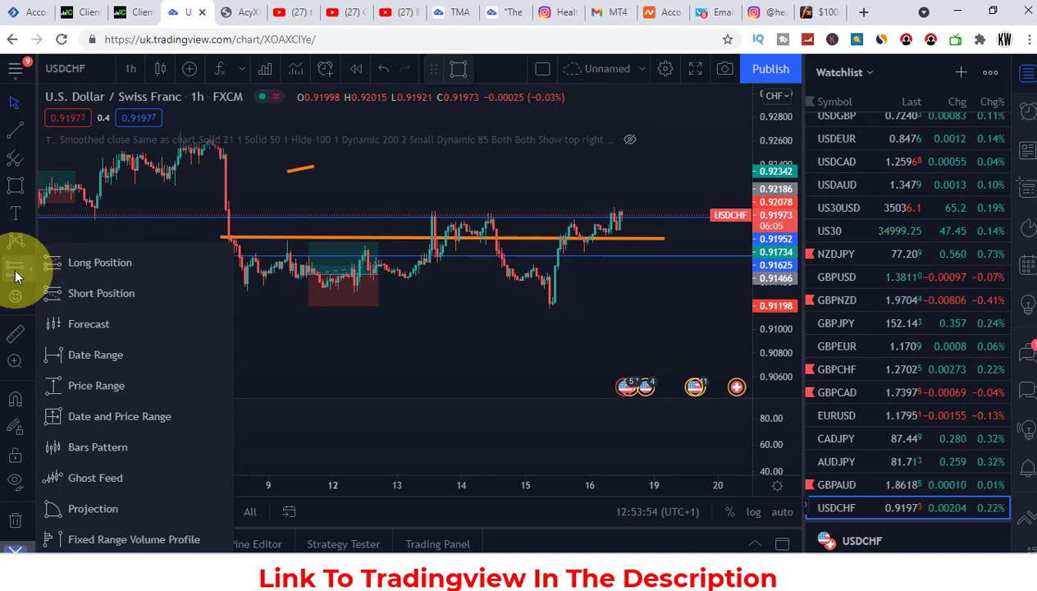
left_click(113, 297)
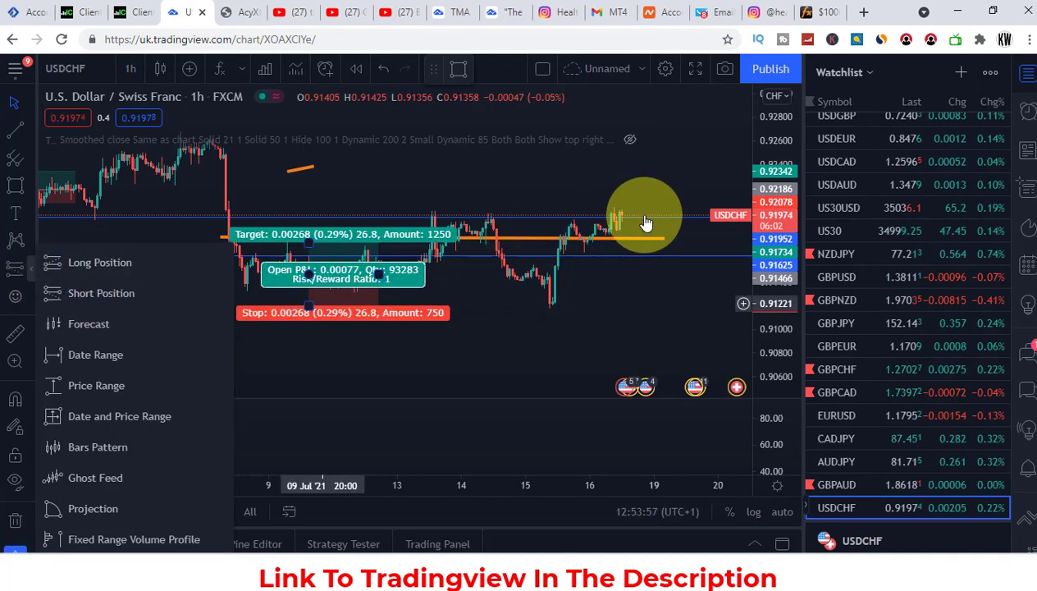
left_click(96, 294)
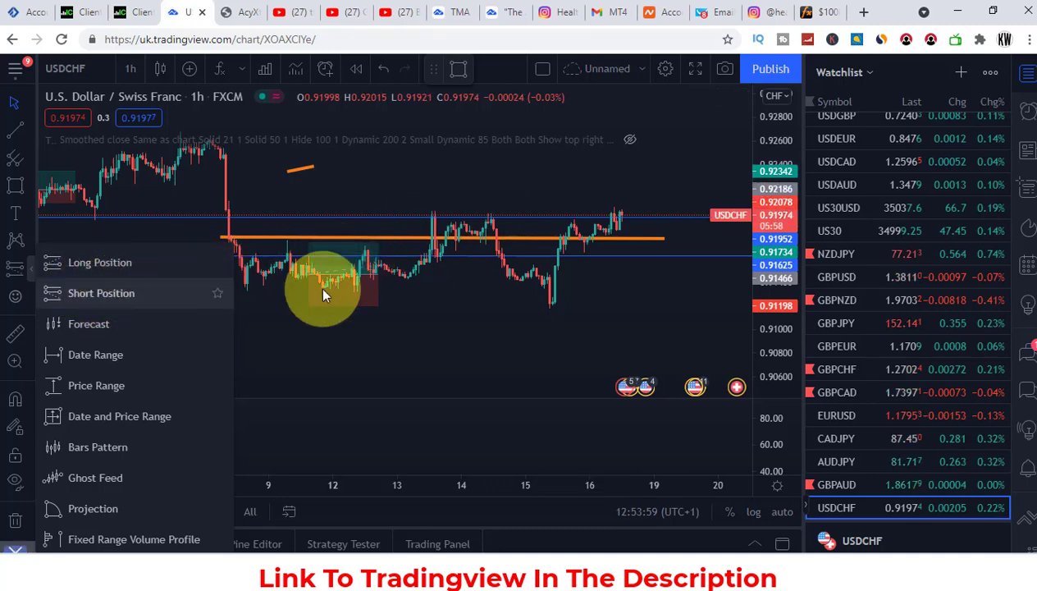
left_click(105, 293)
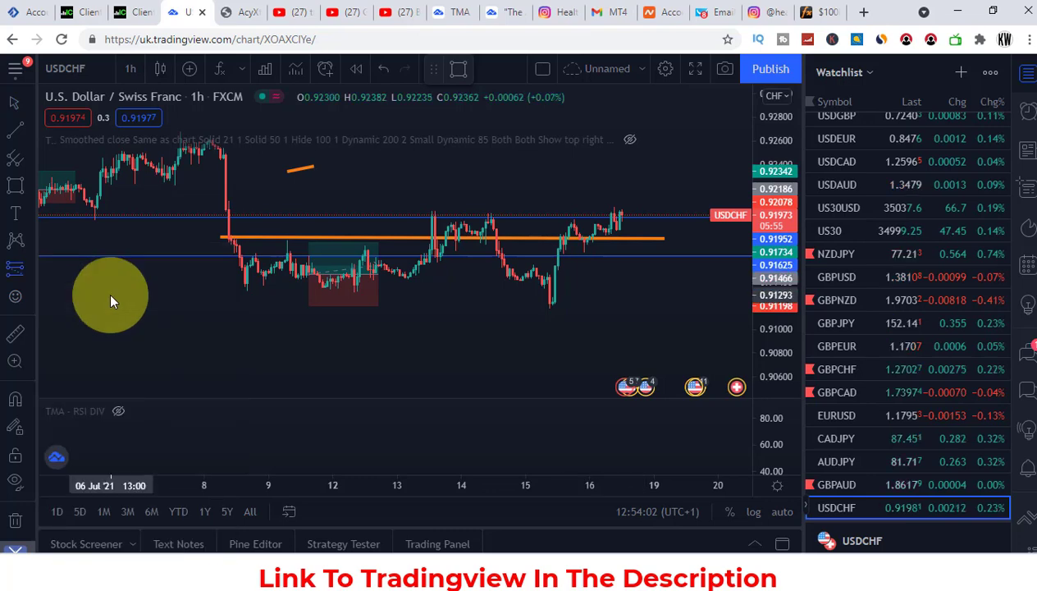
left_click(626, 217)
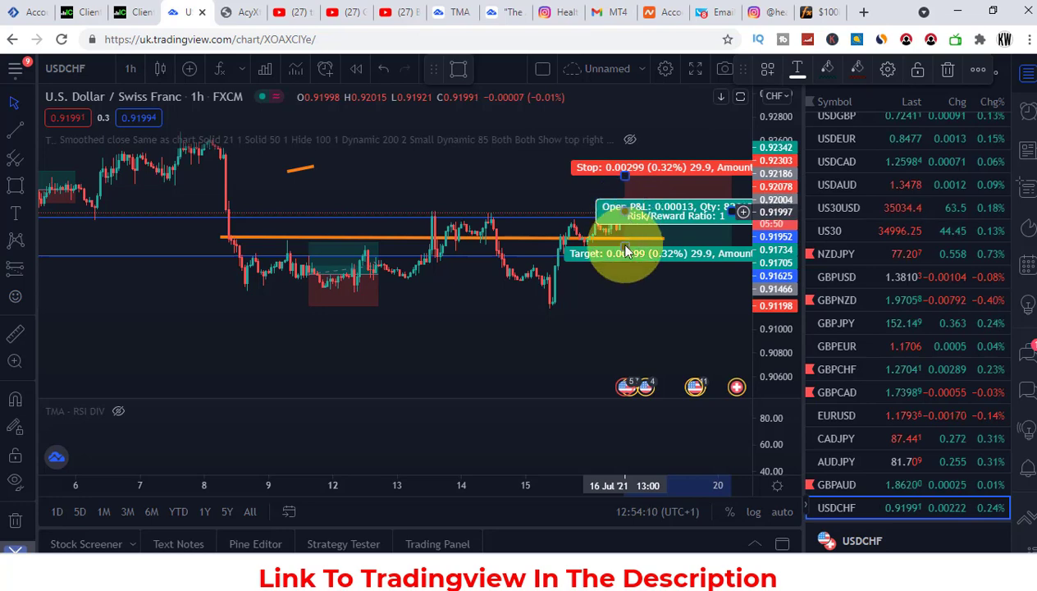
left_click_drag(625, 252, 621, 309)
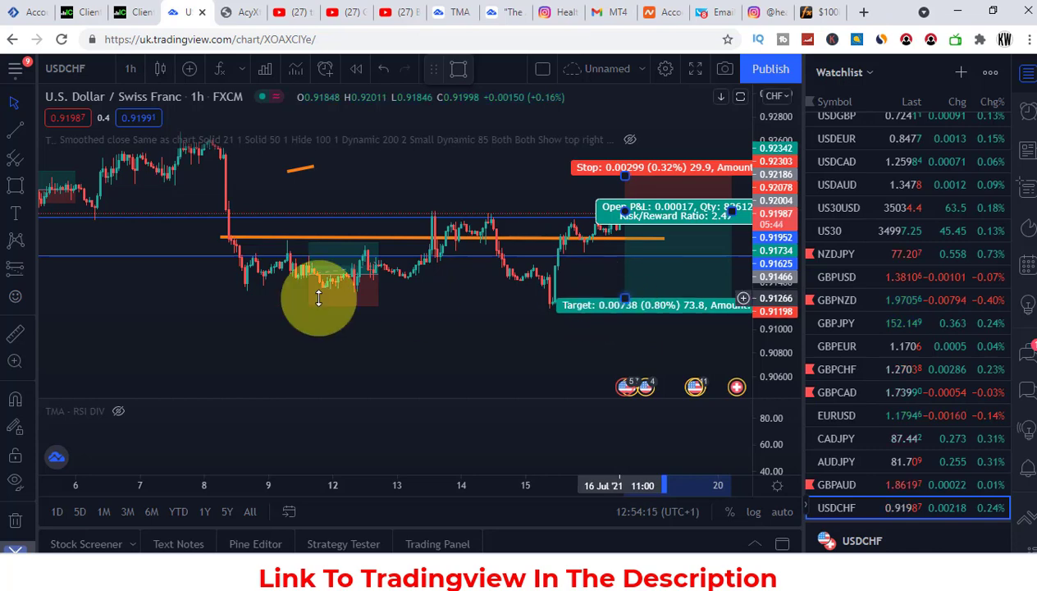
- Place a second Short Position under the first one, with entry at about 0.91299, stop at about 0.91470 and target at about 0.91128
left_click(18, 281)
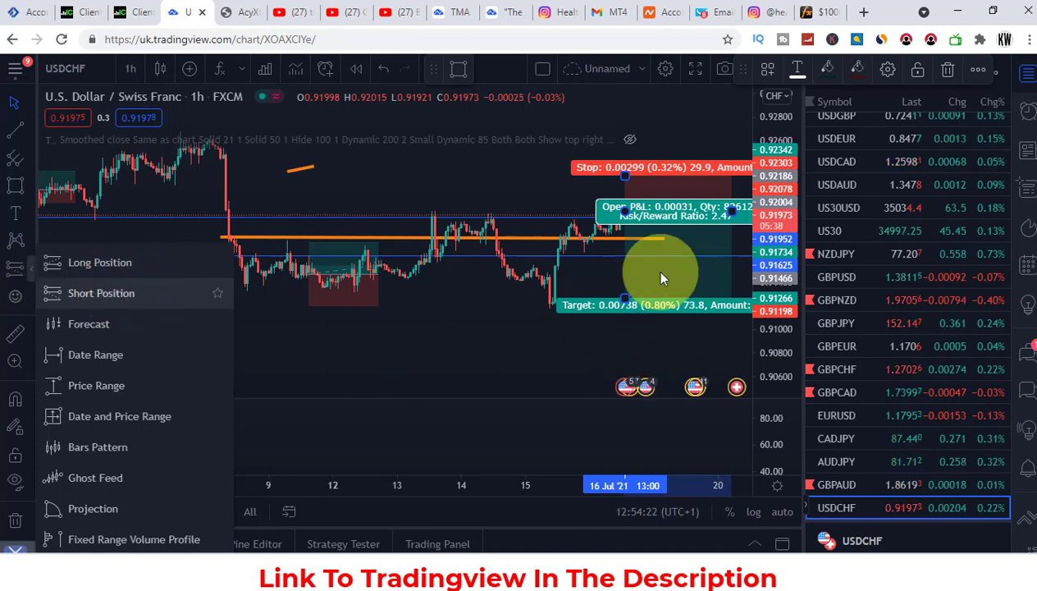
left_click(101, 294)
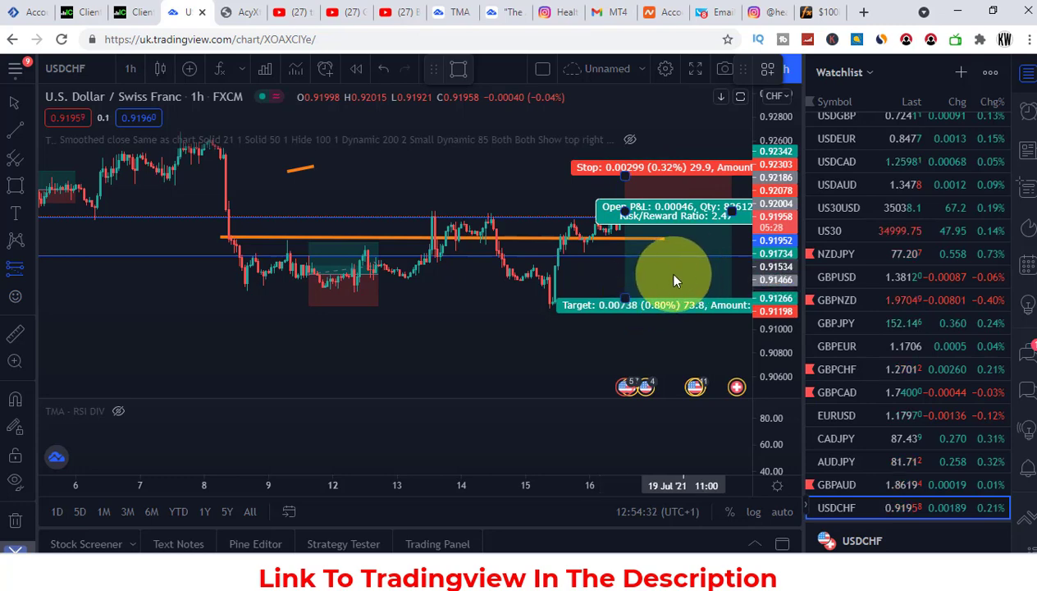
scroll(674, 280, "up", 2)
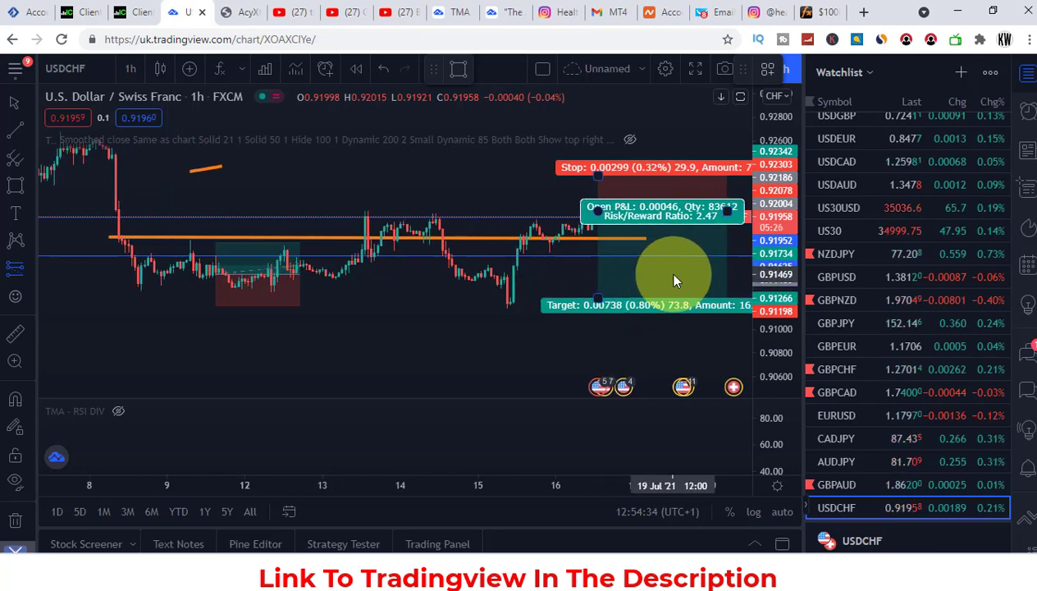
scroll(675, 281, "up", 2)
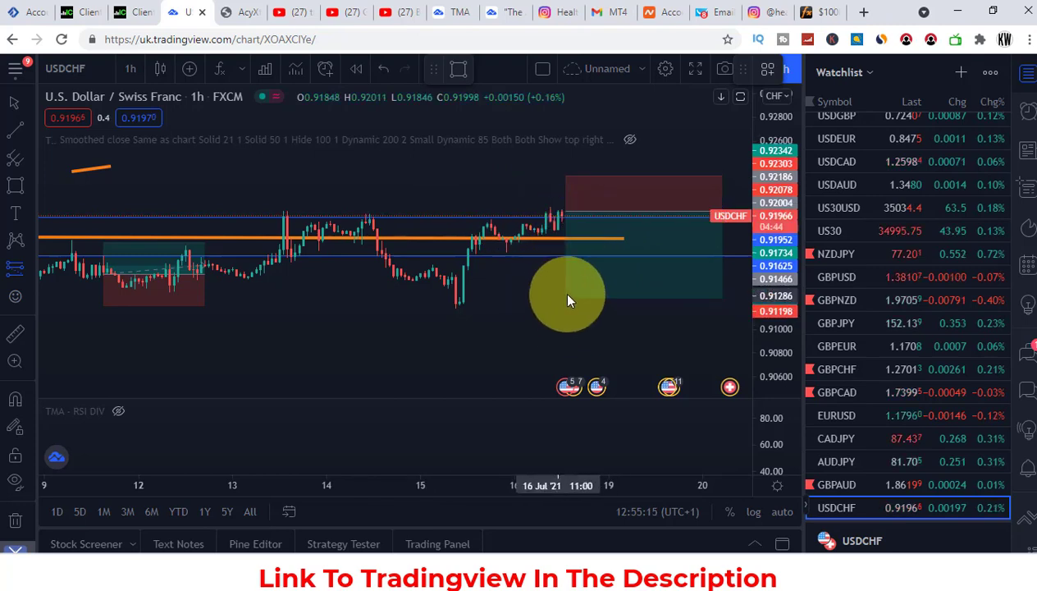
mouse_move(565, 293)
left_mouse_down()
mouse_move(564, 304)
mouse_move(600, 279)
mouse_move(575, 231)
left_mouse_up()
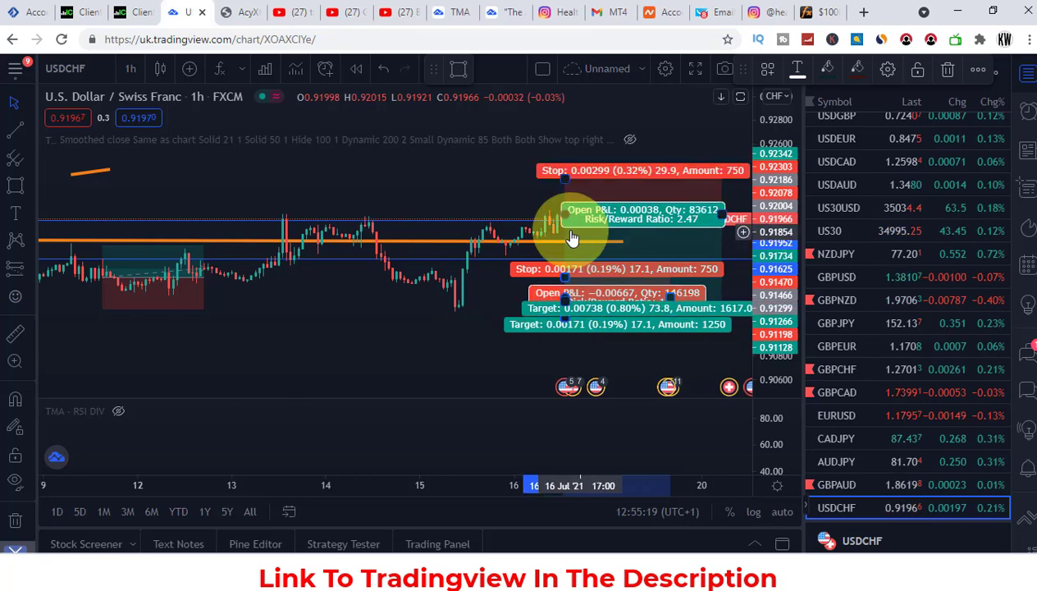
left_click(517, 328)
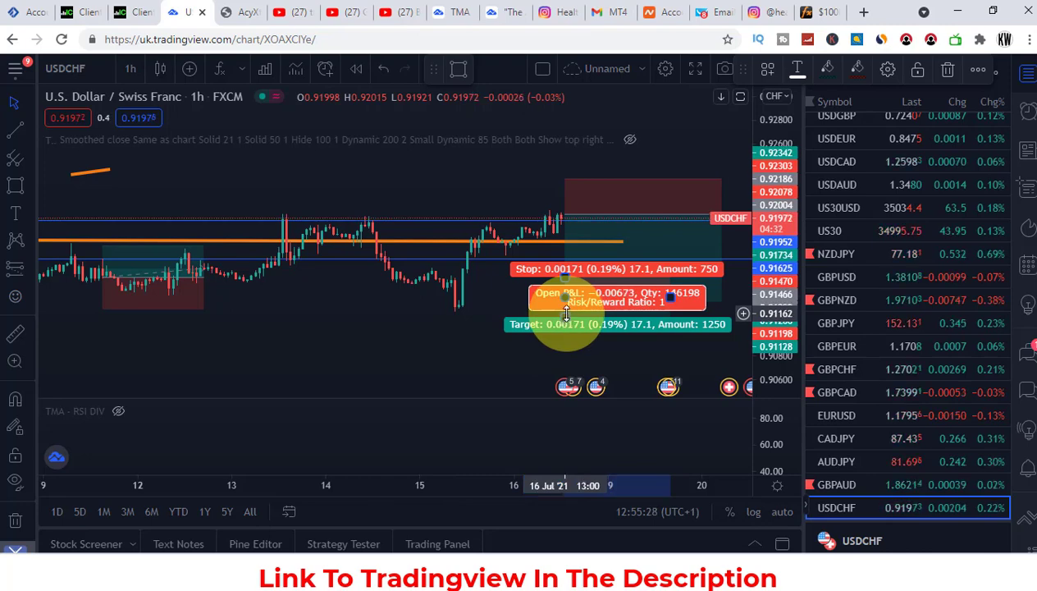
left_click(574, 186)
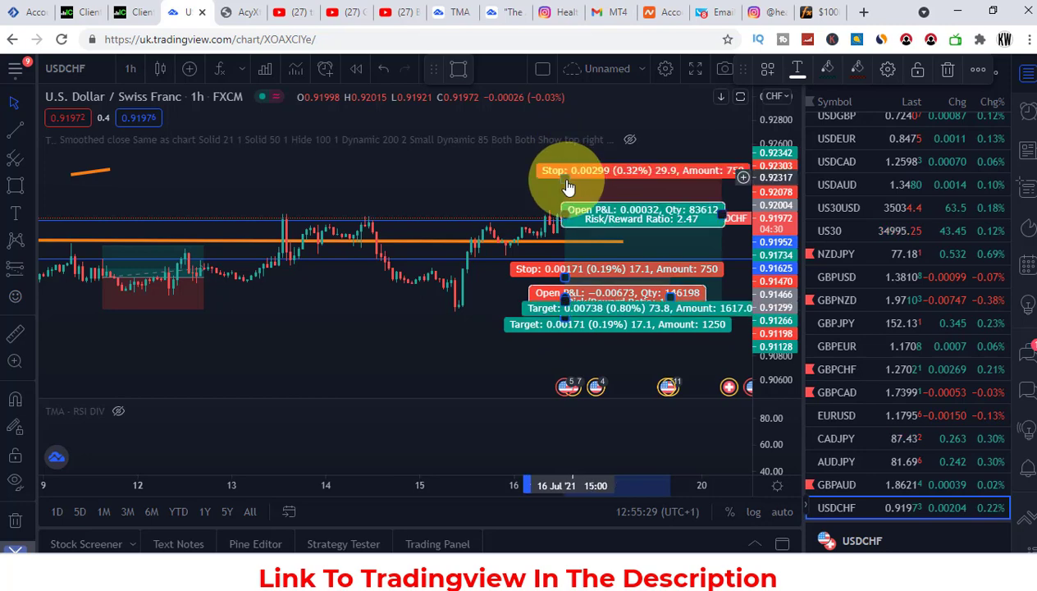
left_click(564, 319)
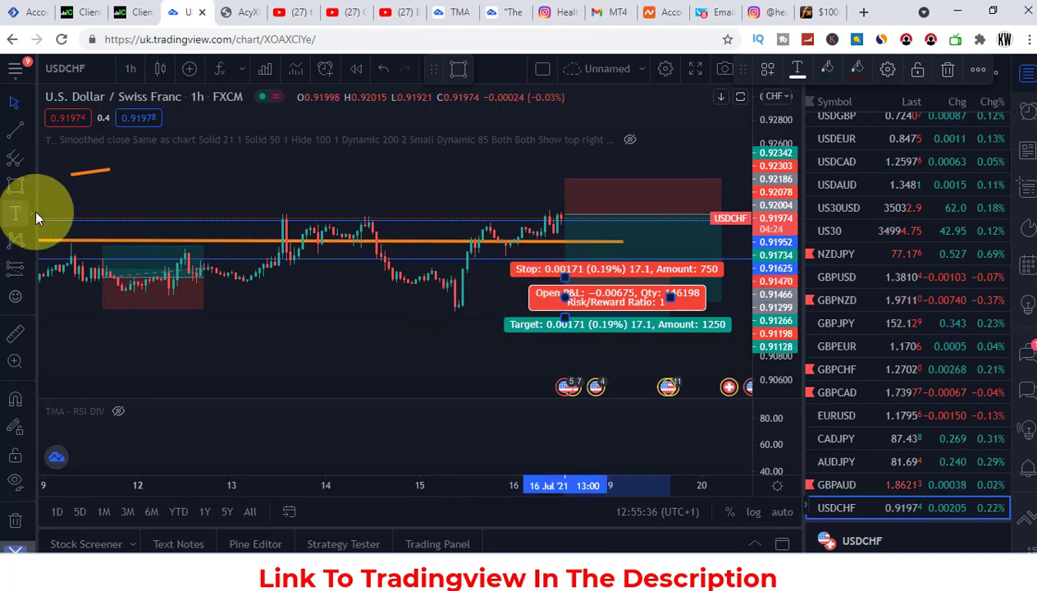
- Draw a Horizontal Line at about 0.91201 across the 15 July low on the USDCHF chart
left_click(20, 134)
left_click(21, 134)
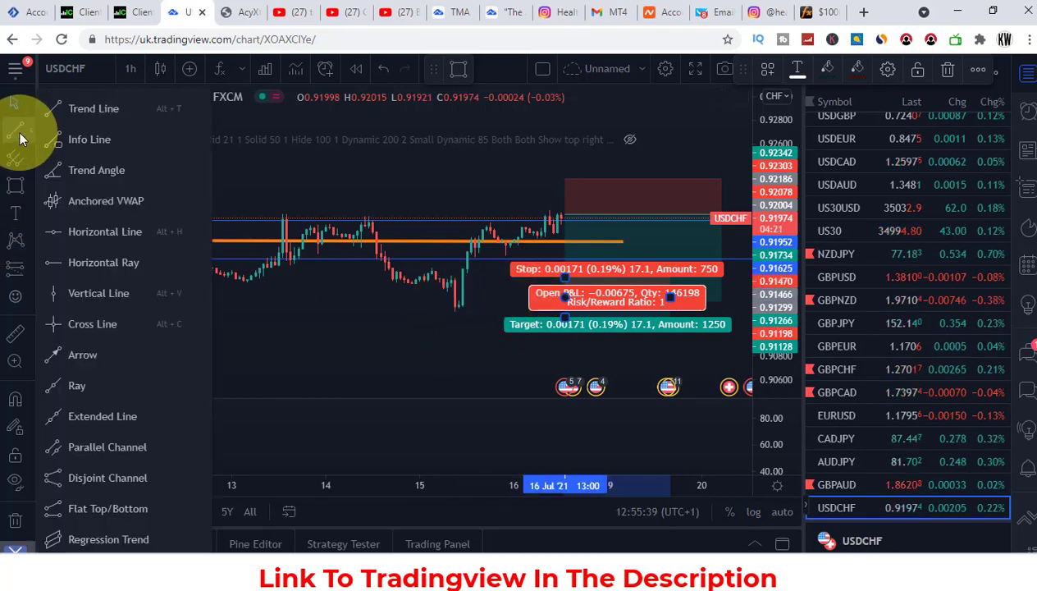
left_click(93, 233)
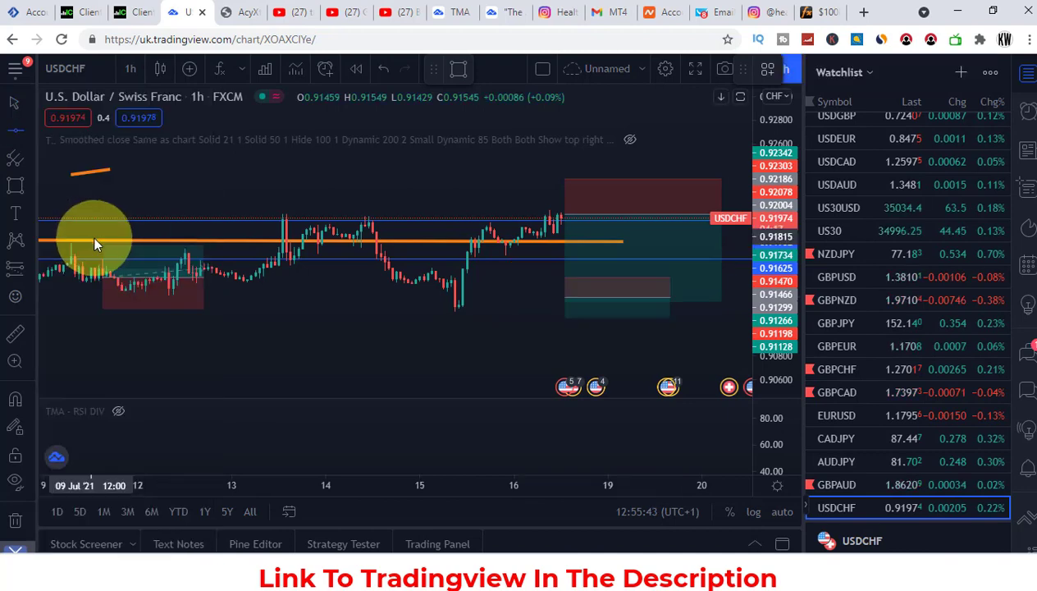
left_click(453, 309)
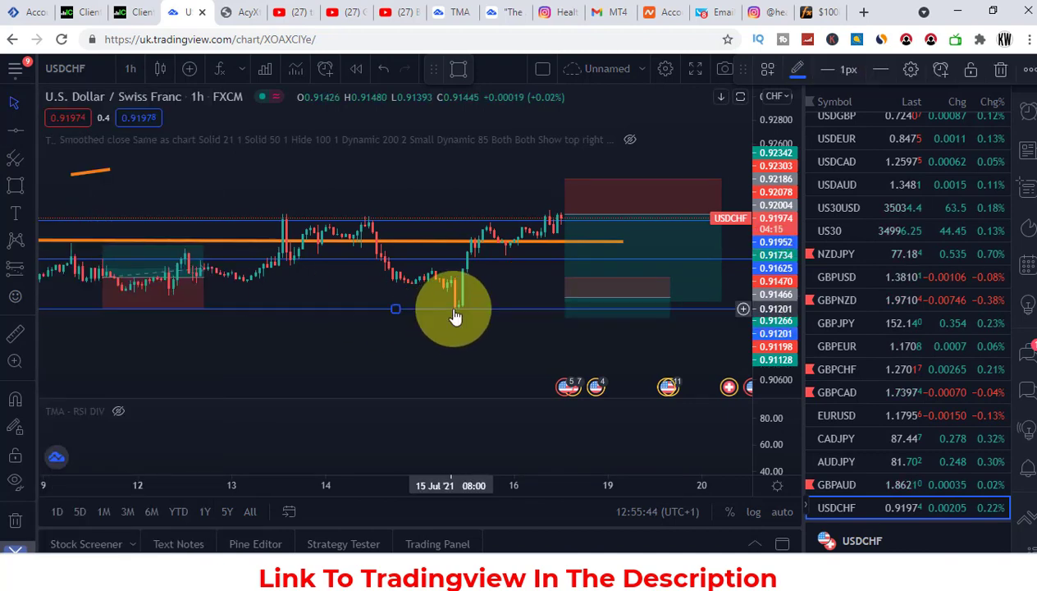
- Delete the smaller Short Position that has its entry at about 0.91299
left_click(688, 277)
left_click(606, 297)
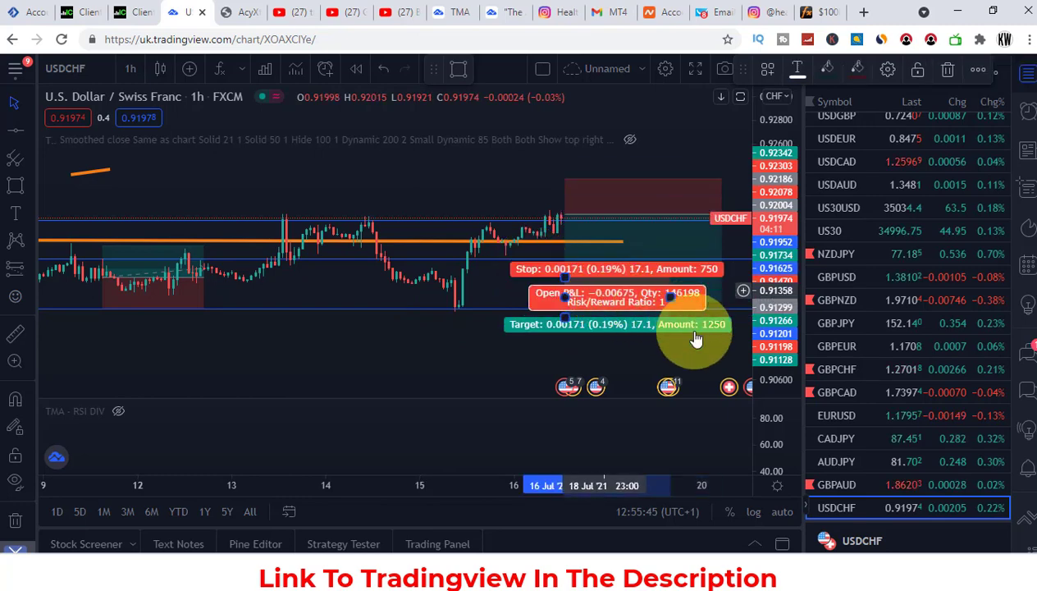
key("Delete")
- Move the remaining Short Position's target to about 0.91214 and its stop to about 0.92206
left_click(595, 292)
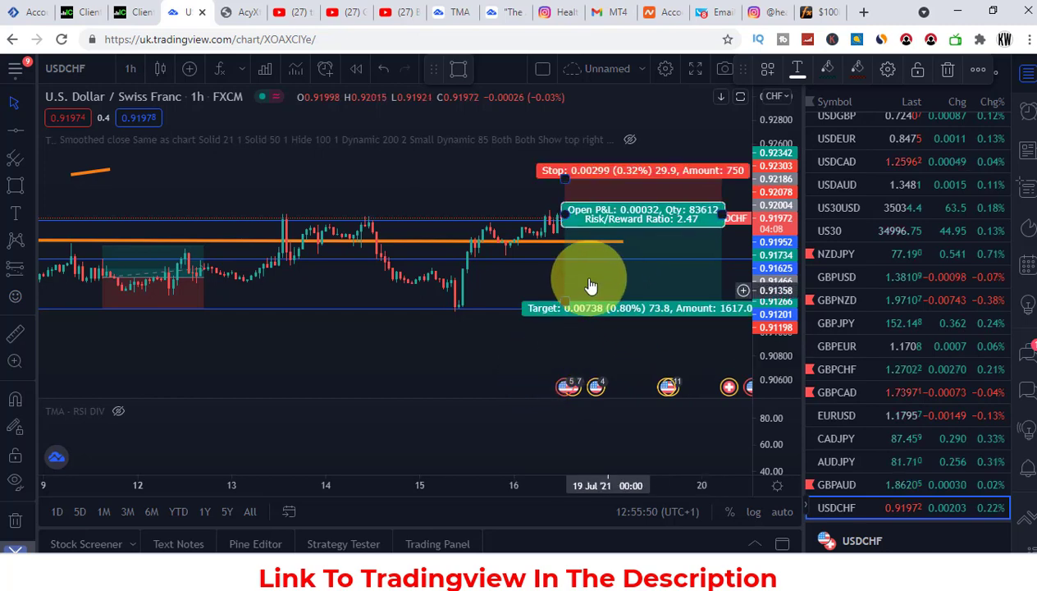
left_click_drag(566, 308, 567, 313)
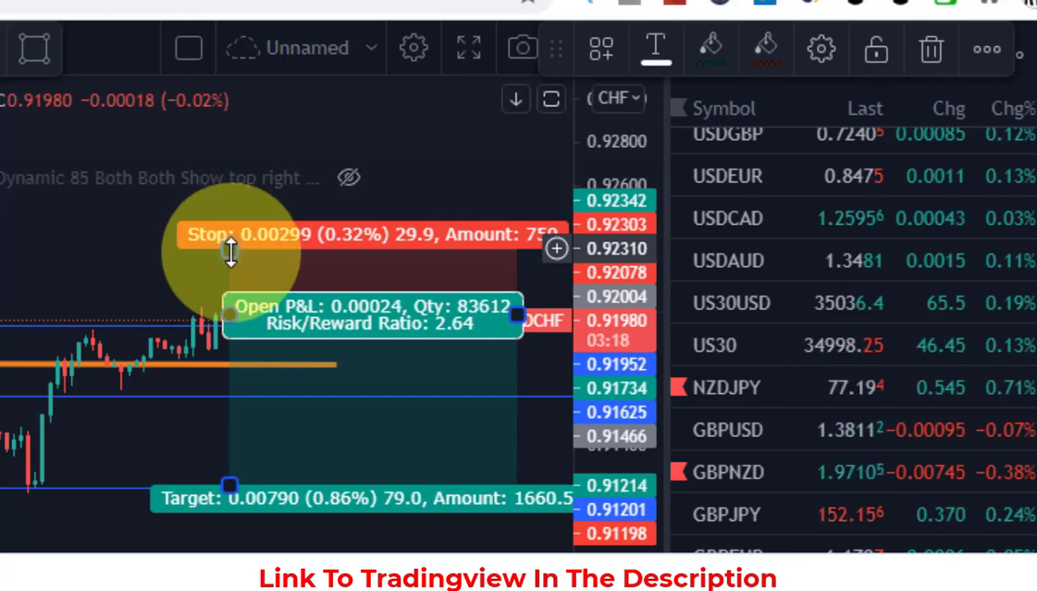
left_click_drag(230, 249, 230, 289)
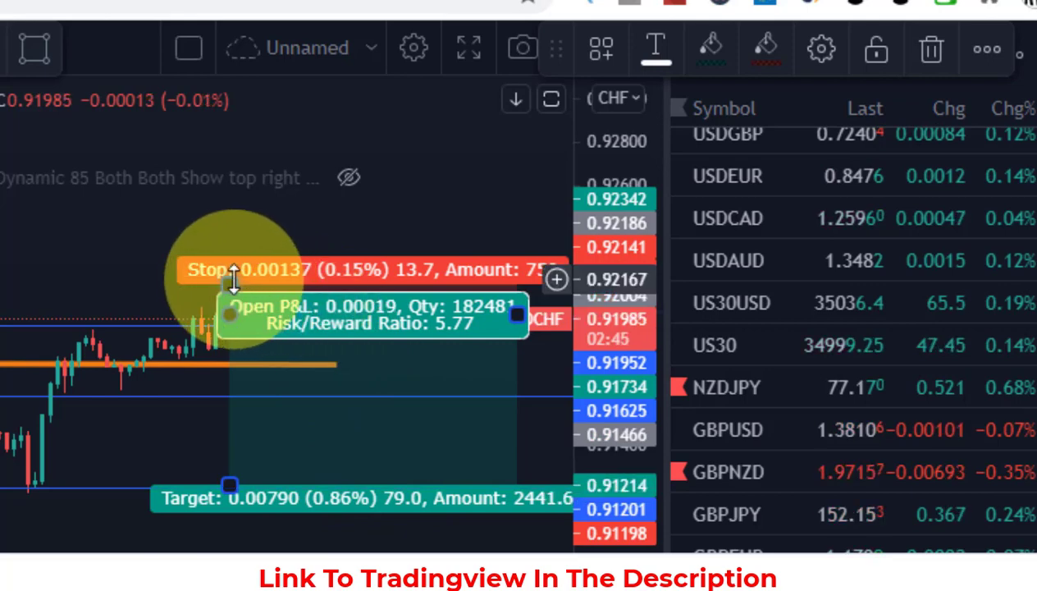
left_click_drag(234, 279, 232, 270)
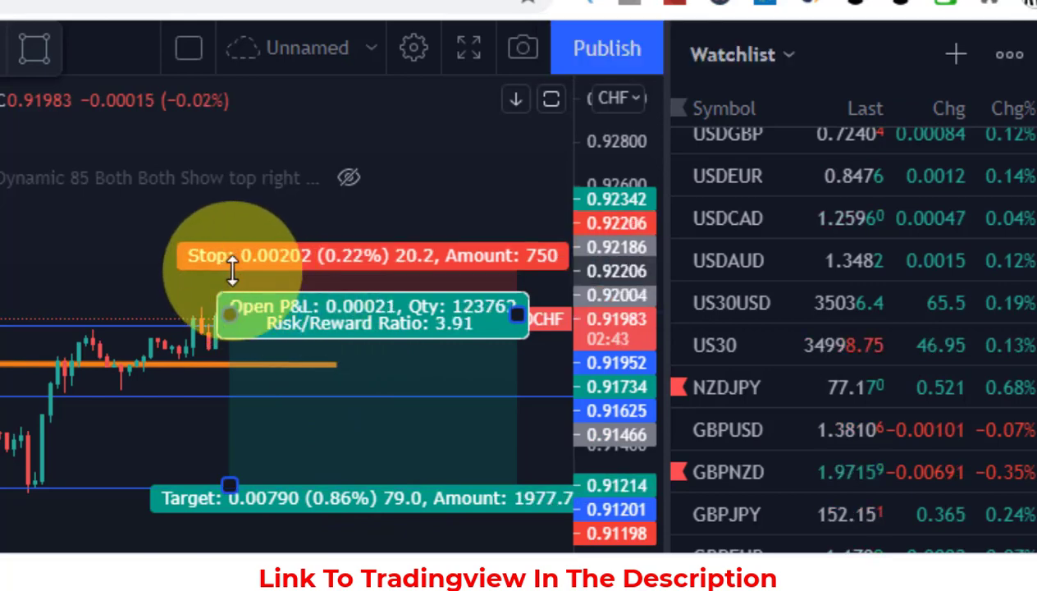
left_click_drag(232, 270, 232, 270)
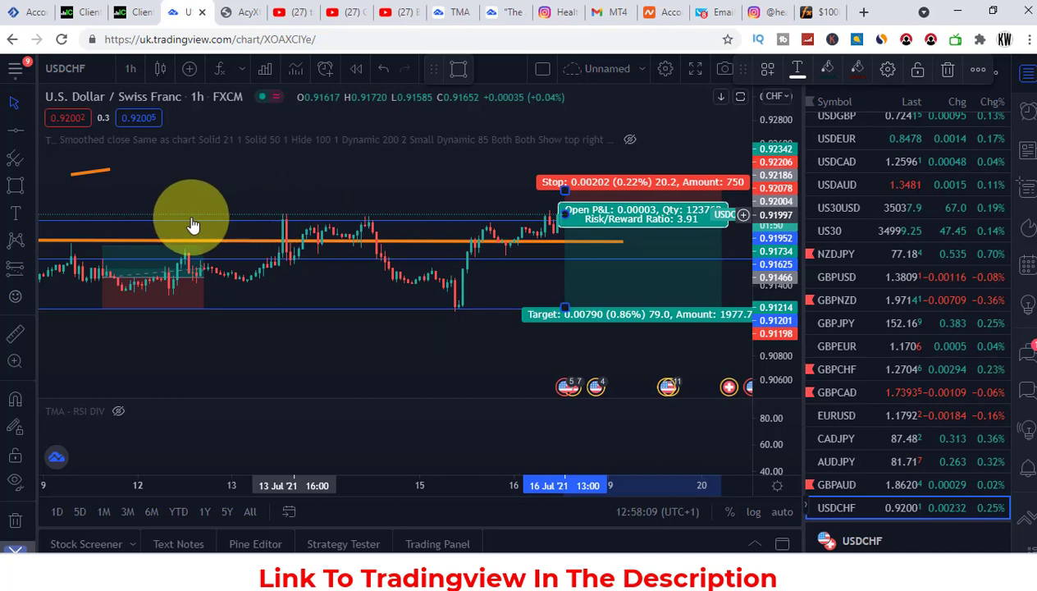
- Examine the Short Position's entry, stop, target and risk/reward ratio against the horizontal lines and recent candles
left_click(278, 223)
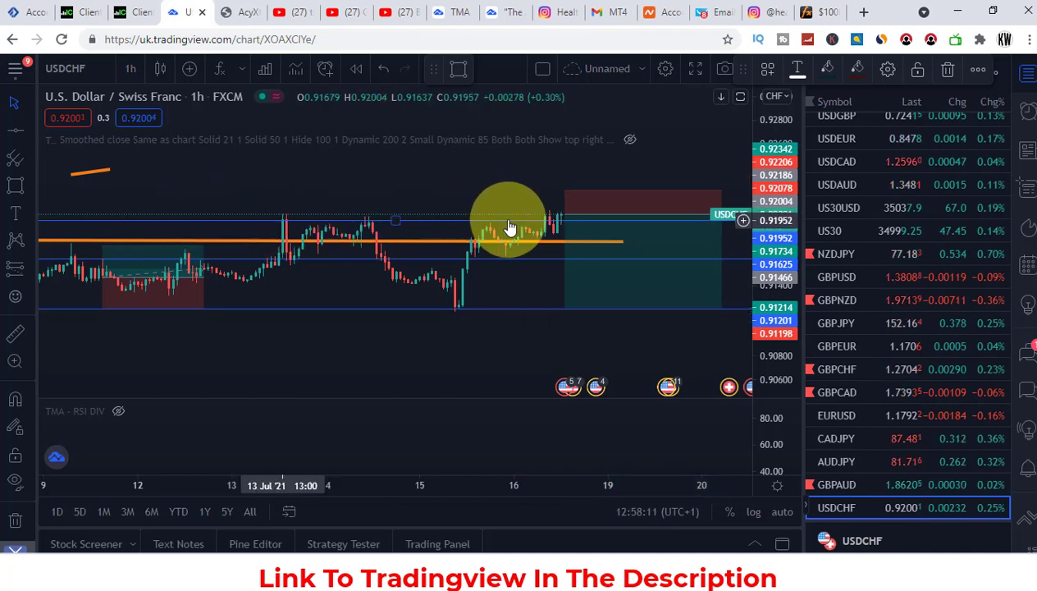
left_click(561, 197)
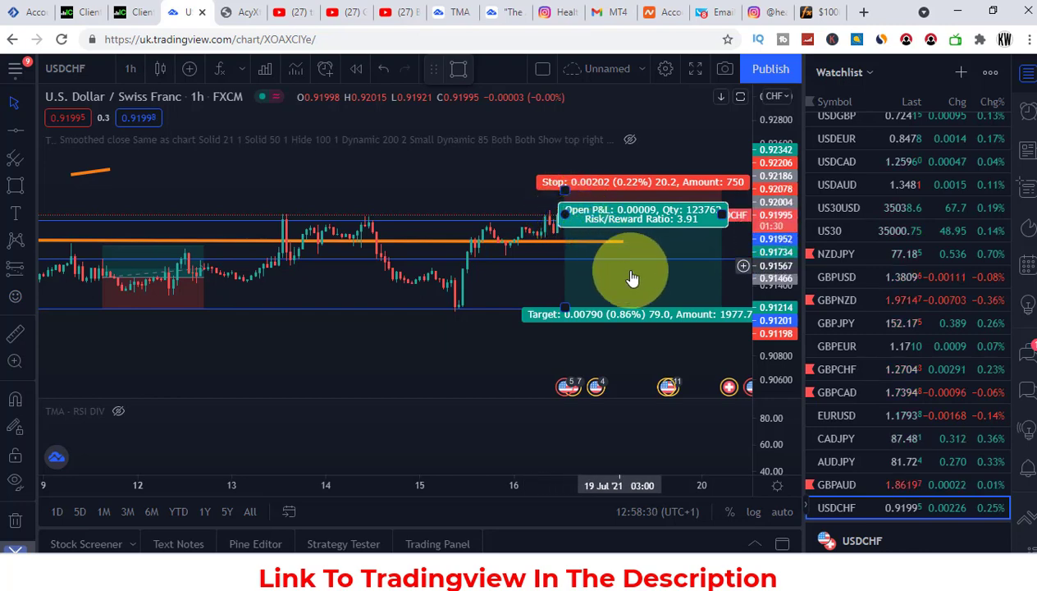
left_click(649, 316)
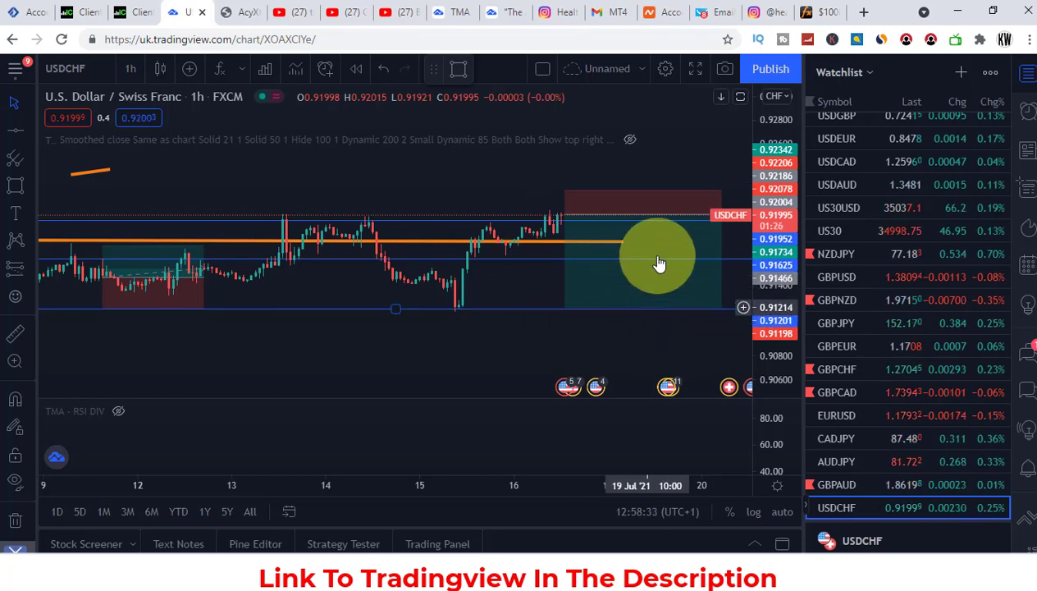
left_click(580, 250)
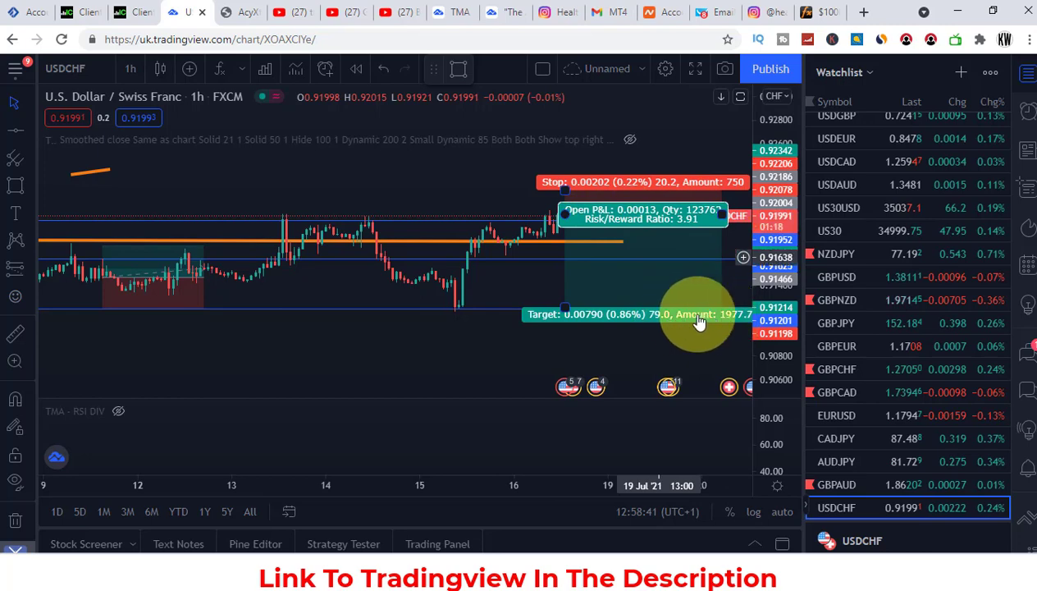
left_click(653, 315)
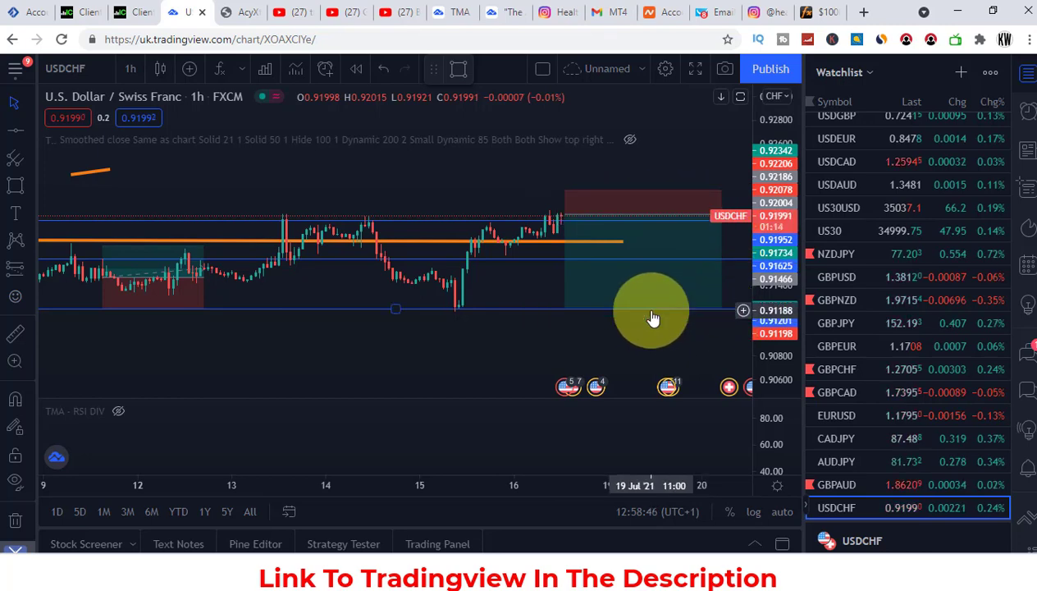
left_click_drag(653, 317, 660, 301)
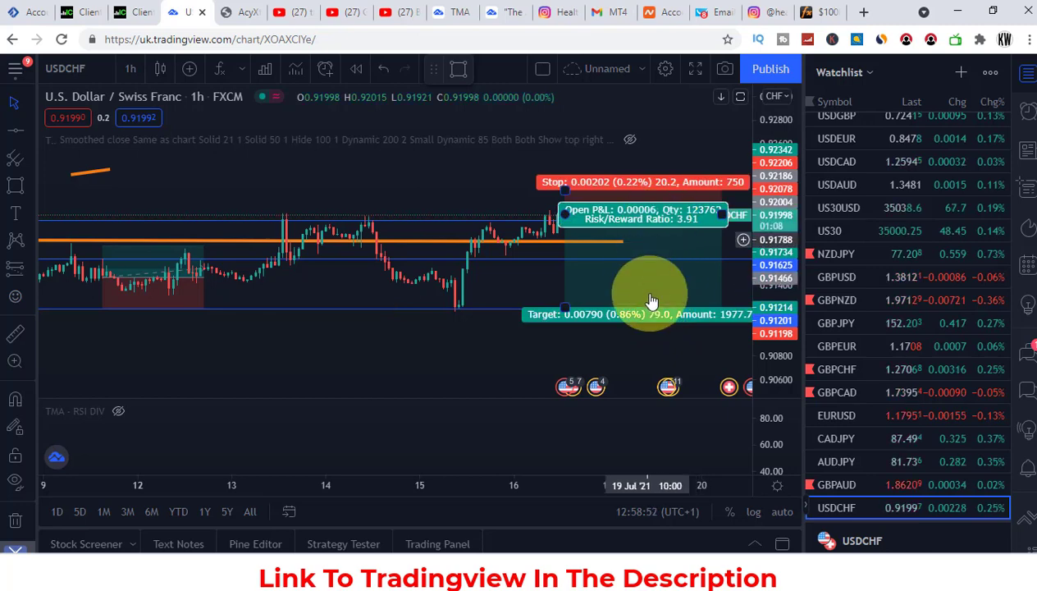
left_click(654, 258)
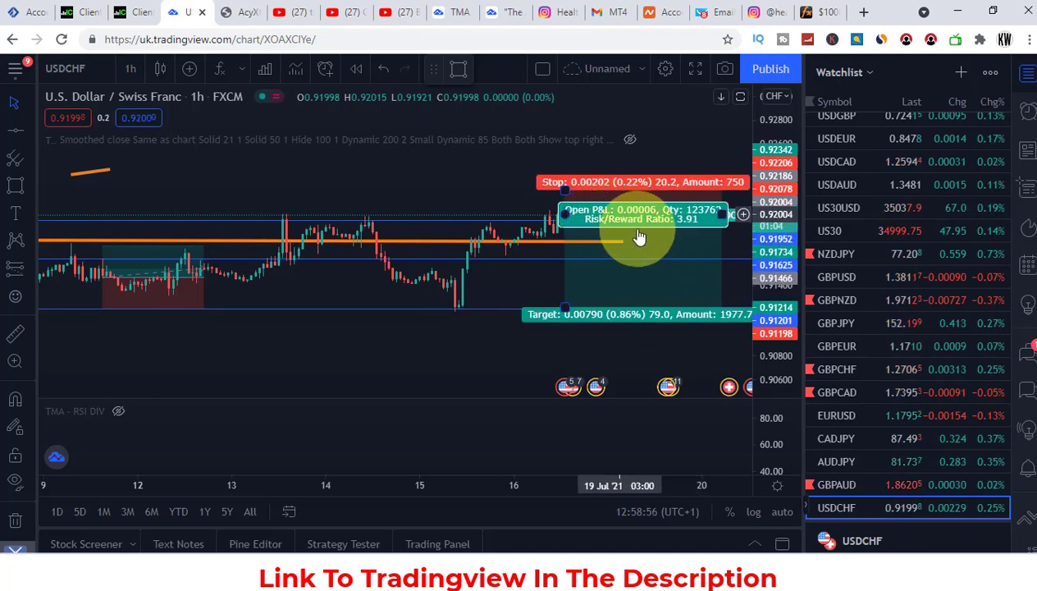
left_click(602, 242)
left_click(636, 266)
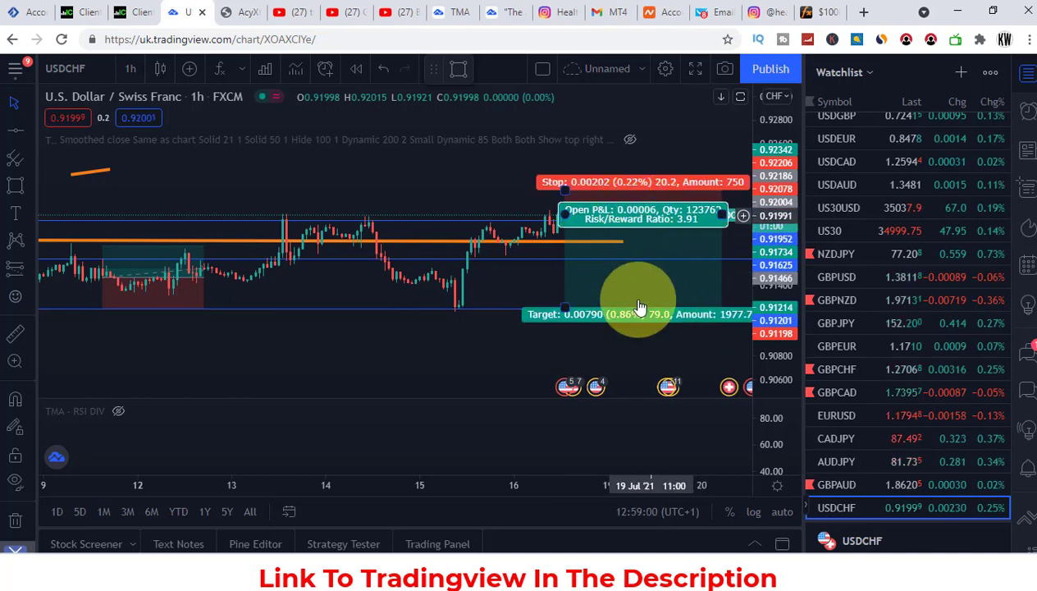
left_click(657, 320)
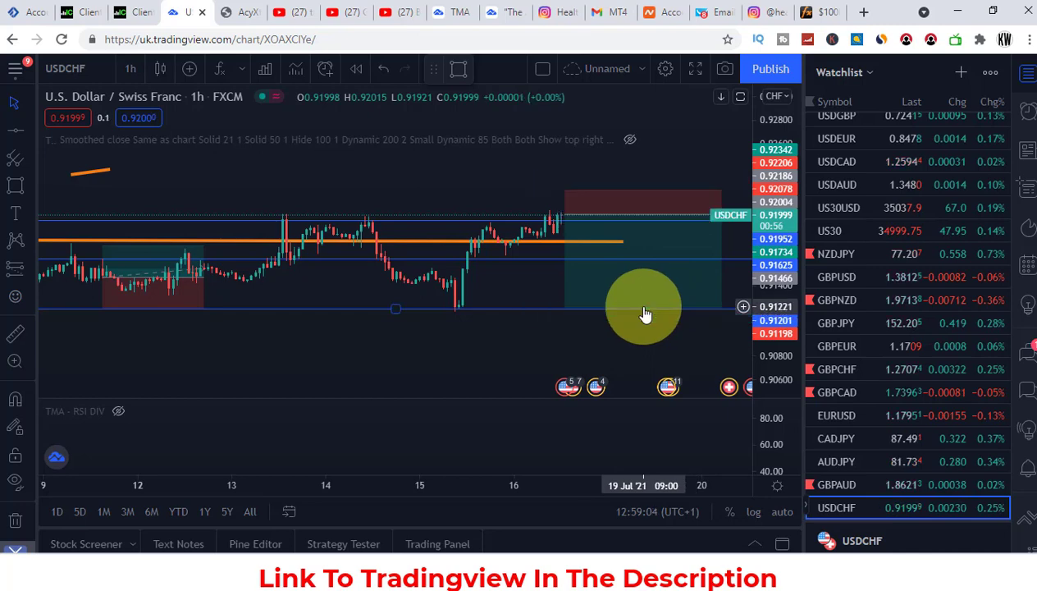
left_click(632, 235)
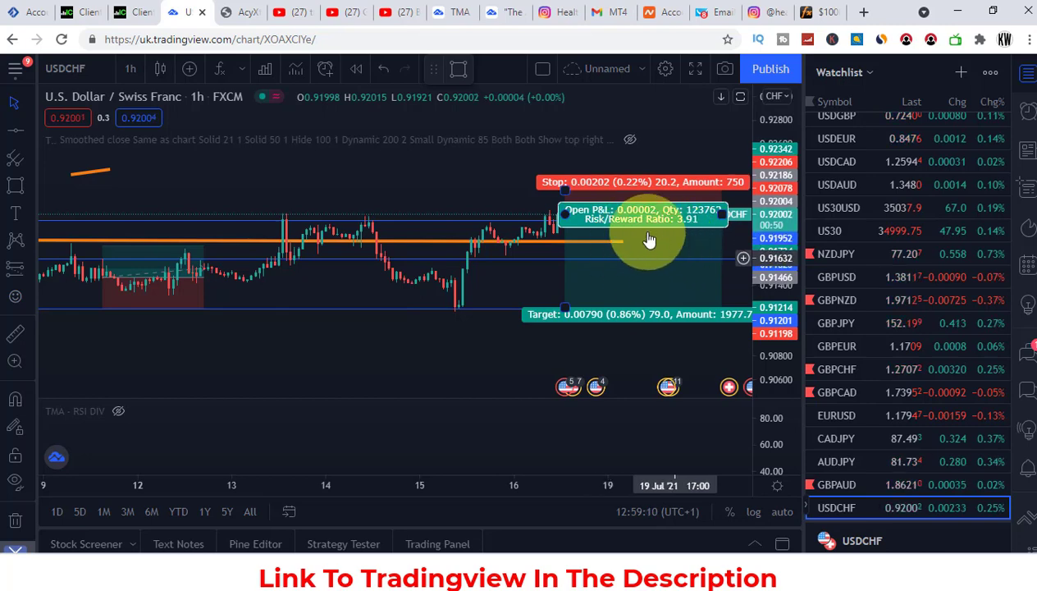
left_click(771, 187)
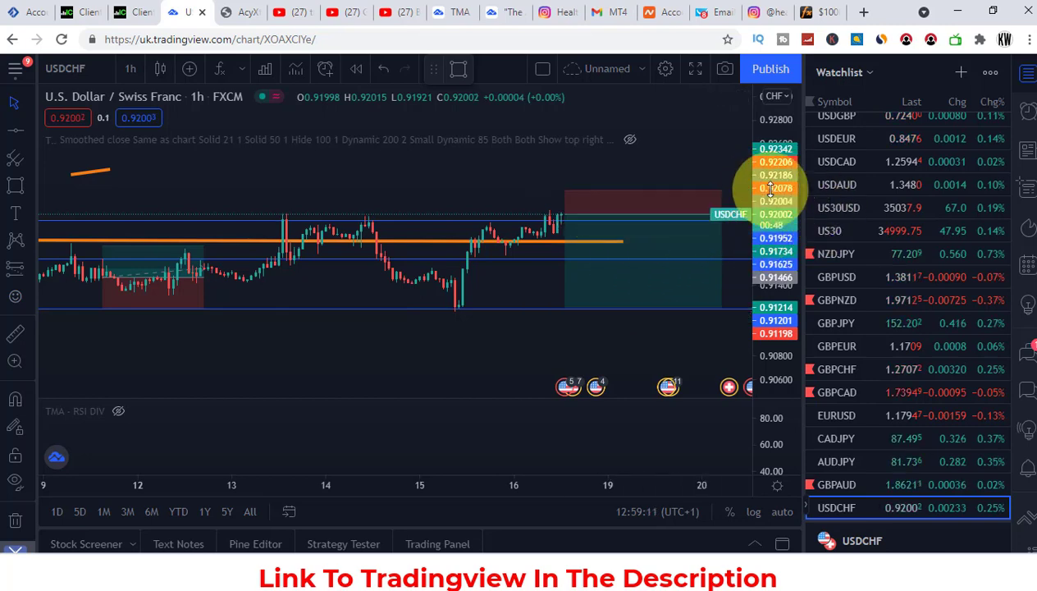
left_click(693, 192)
left_click(736, 181)
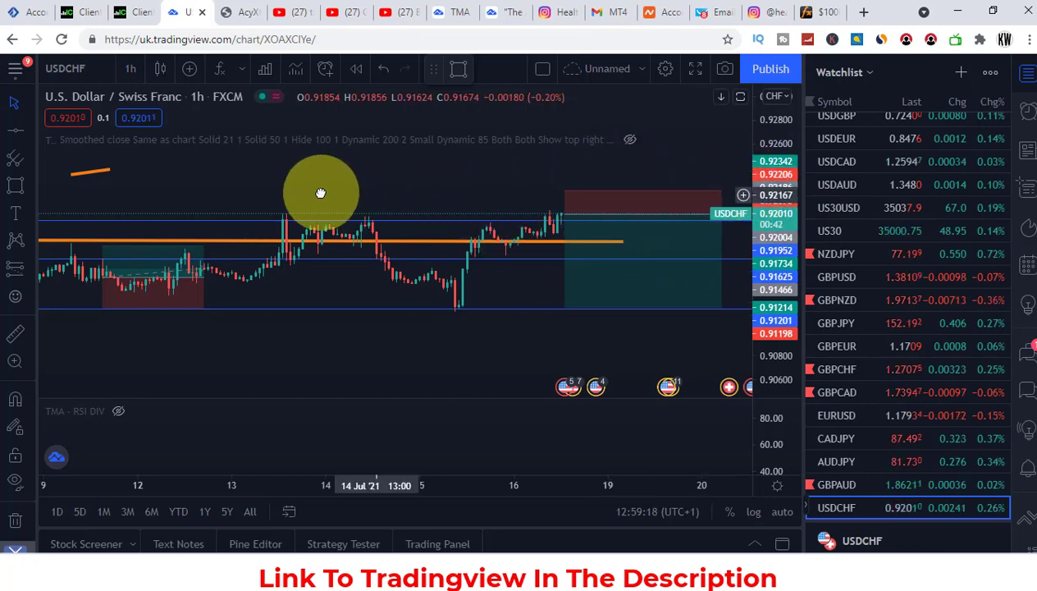
left_click_drag(317, 192, 205, 190)
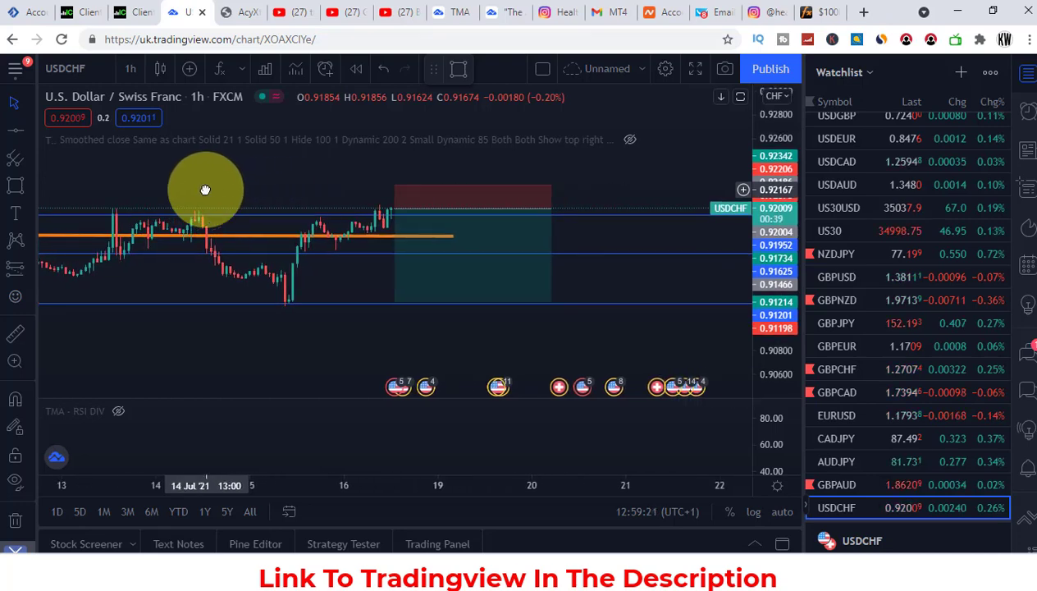
left_click(546, 188)
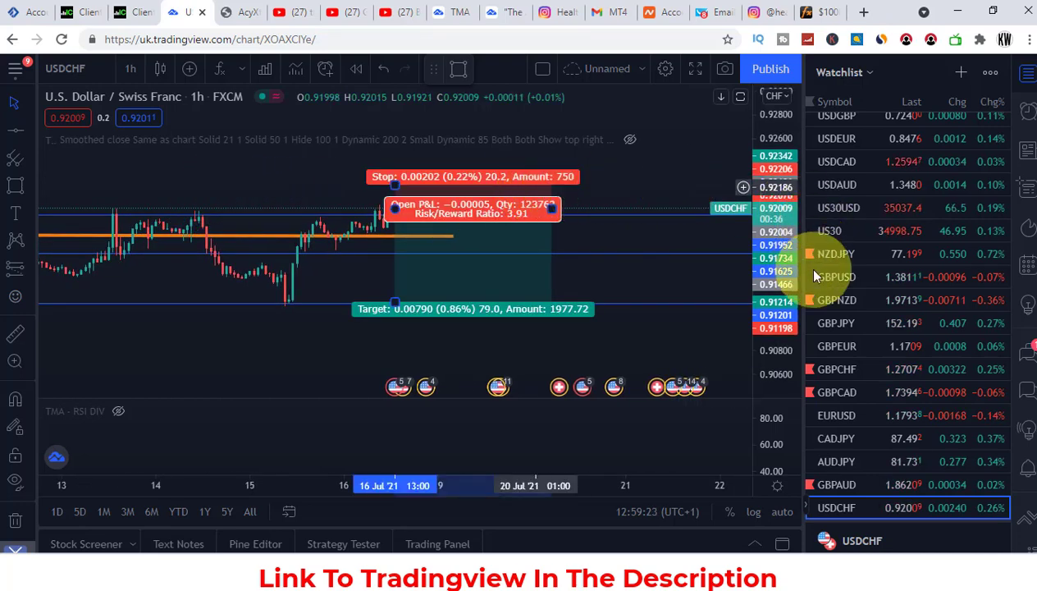
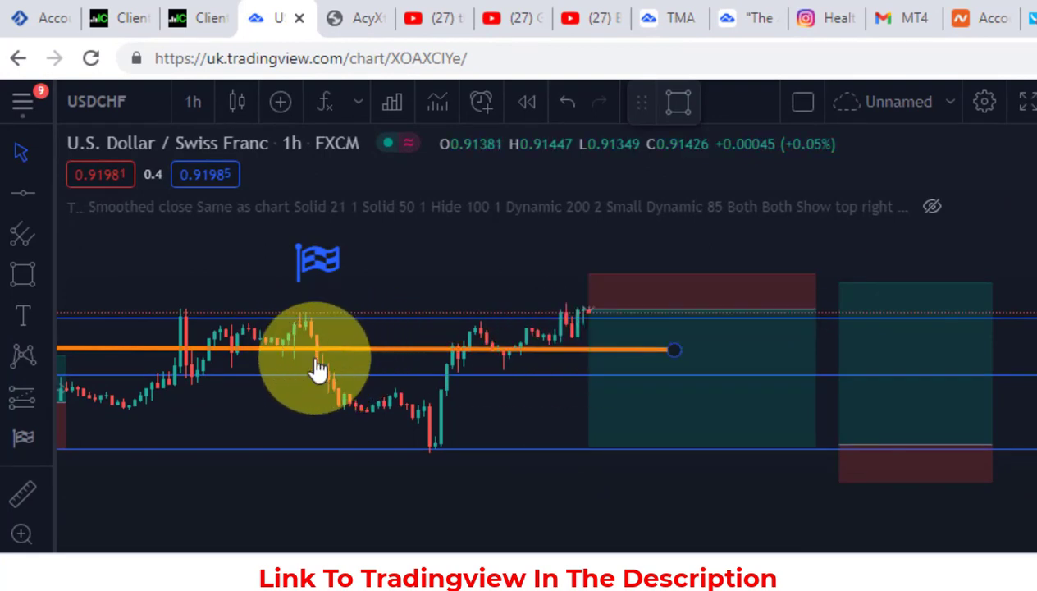
- View the Long Position and Short Position options among the forecasting and measuring tools
left_click(366, 419)
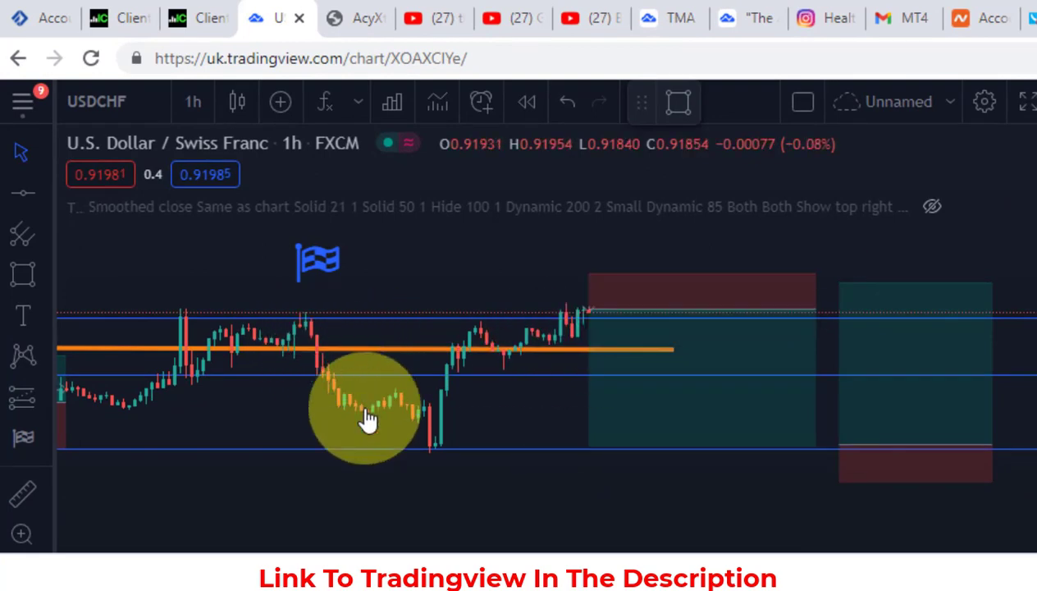
left_click(20, 410)
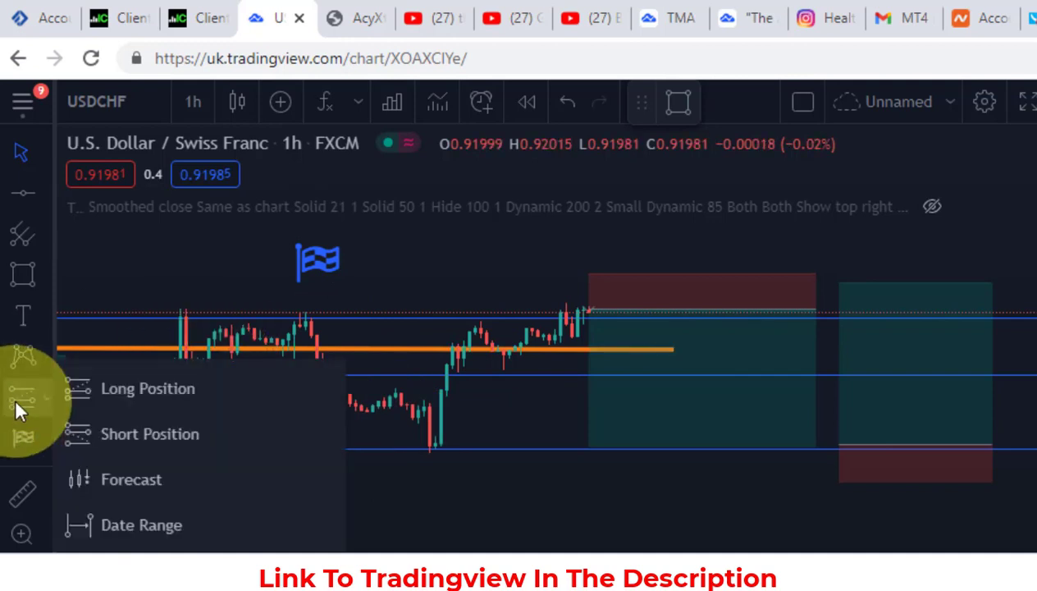
left_click(131, 436)
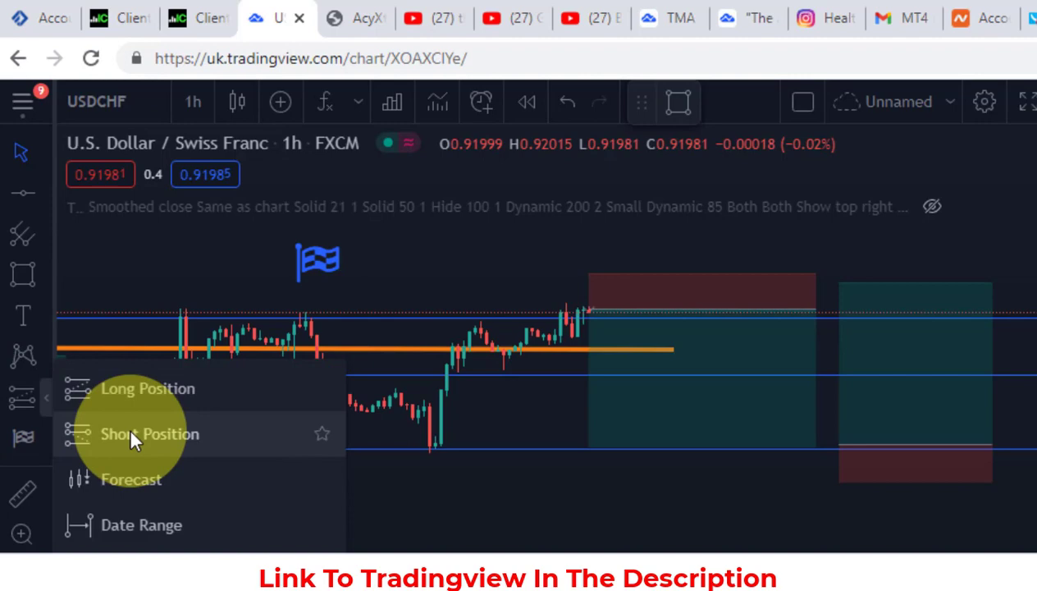
- Place a Short Position on the orange line beneath the flag and extend its target to about 0.00528 below entry
left_click(317, 348)
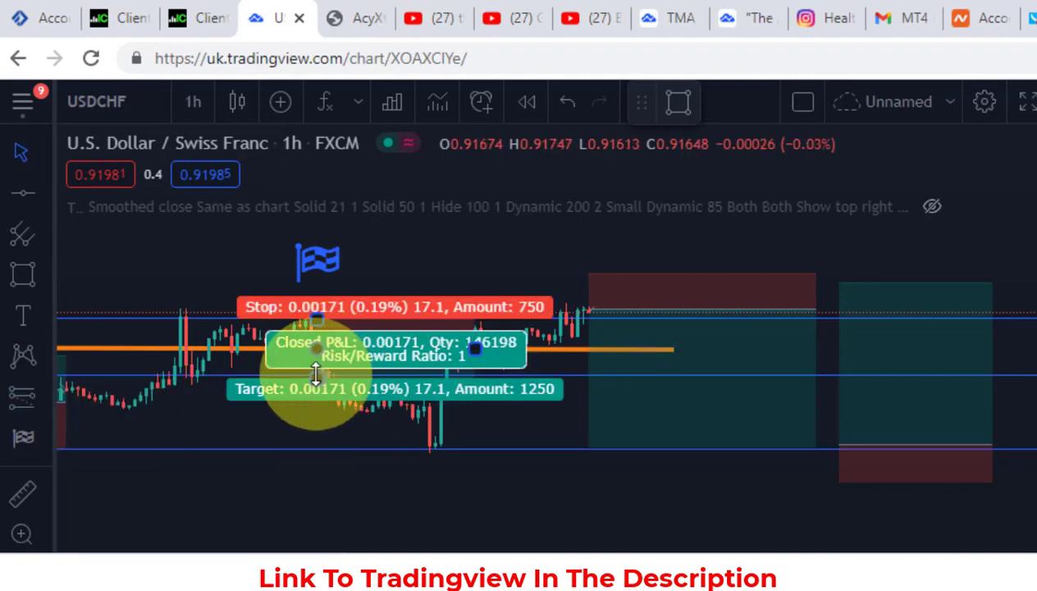
left_click_drag(316, 373, 324, 452)
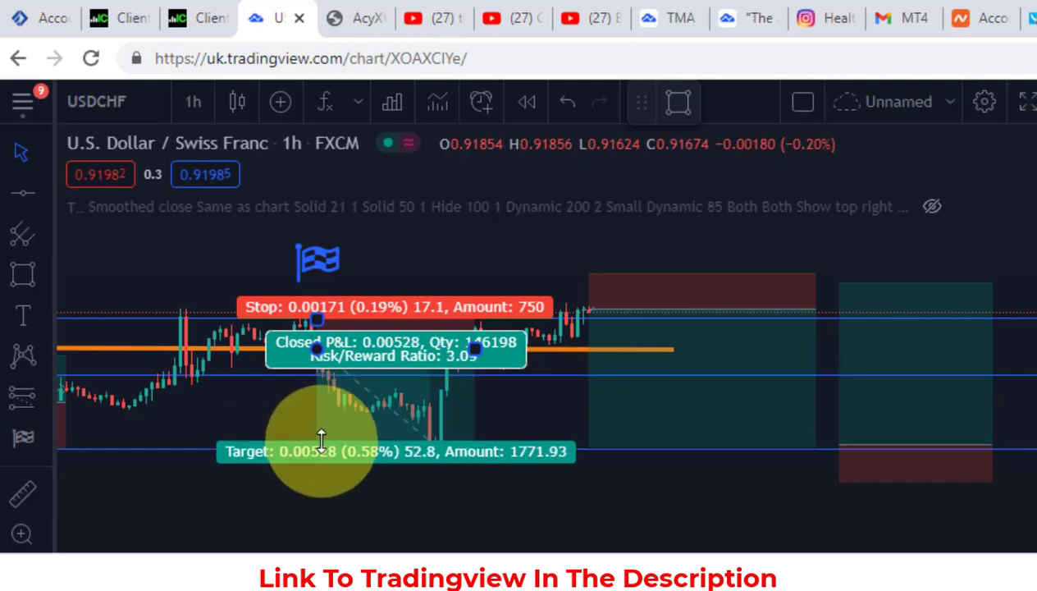
left_click(395, 271)
left_click(335, 358)
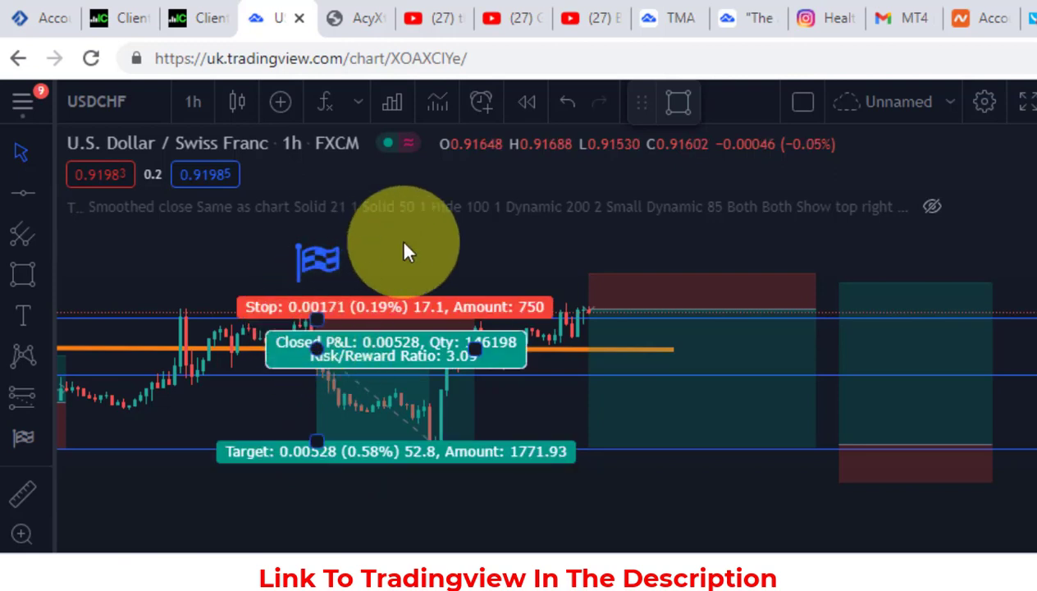
left_click(435, 242)
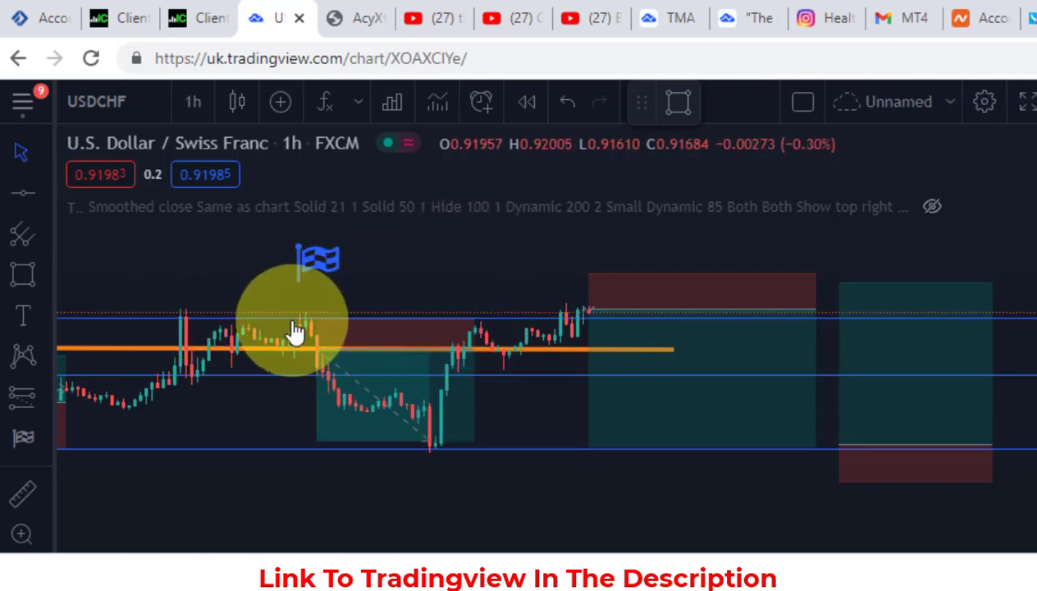
- Raise the new Short Position's stop to about 0.00242 above entry and adjust its width to finish at the lowest candles
left_click(330, 335)
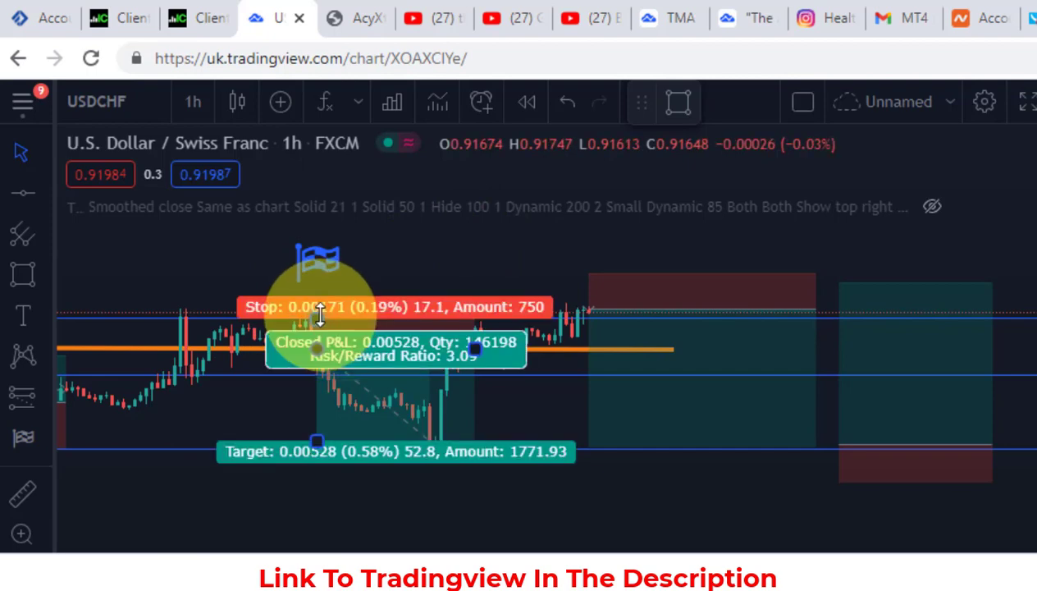
left_click_drag(319, 297, 317, 310)
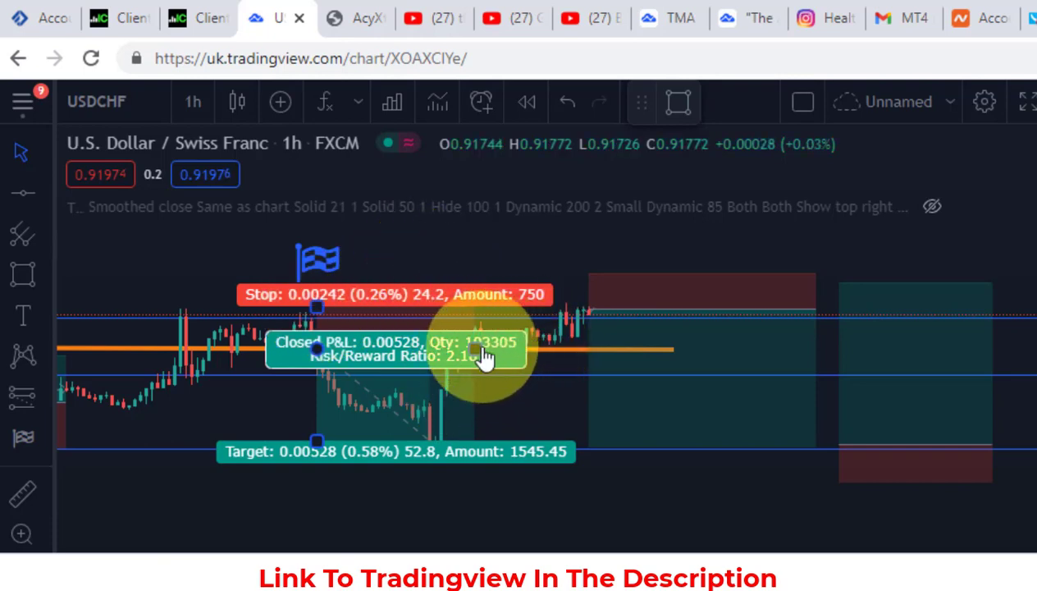
left_click_drag(484, 357, 815, 367)
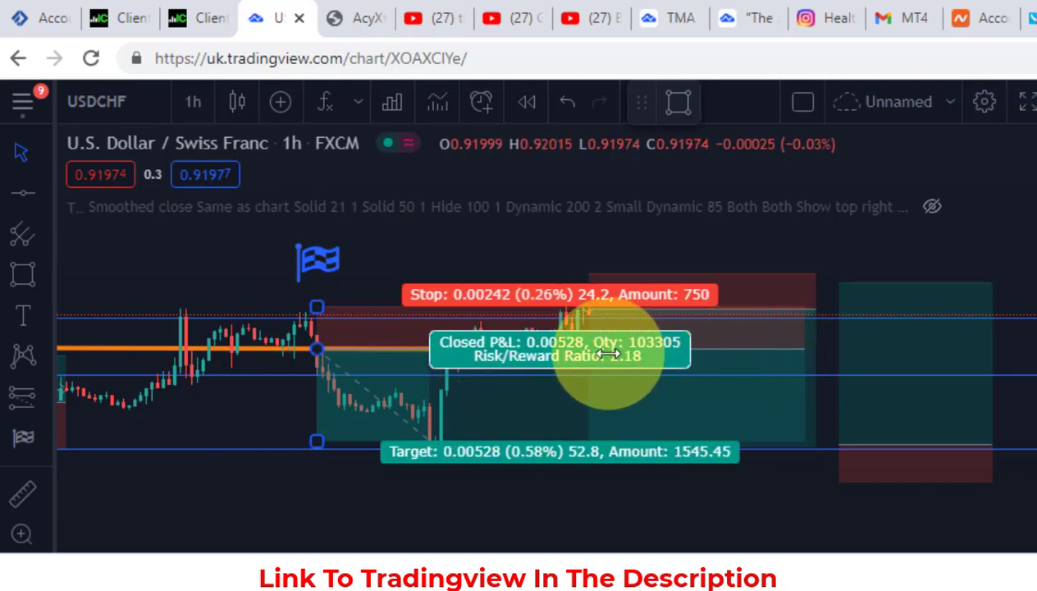
left_click_drag(608, 353, 432, 367)
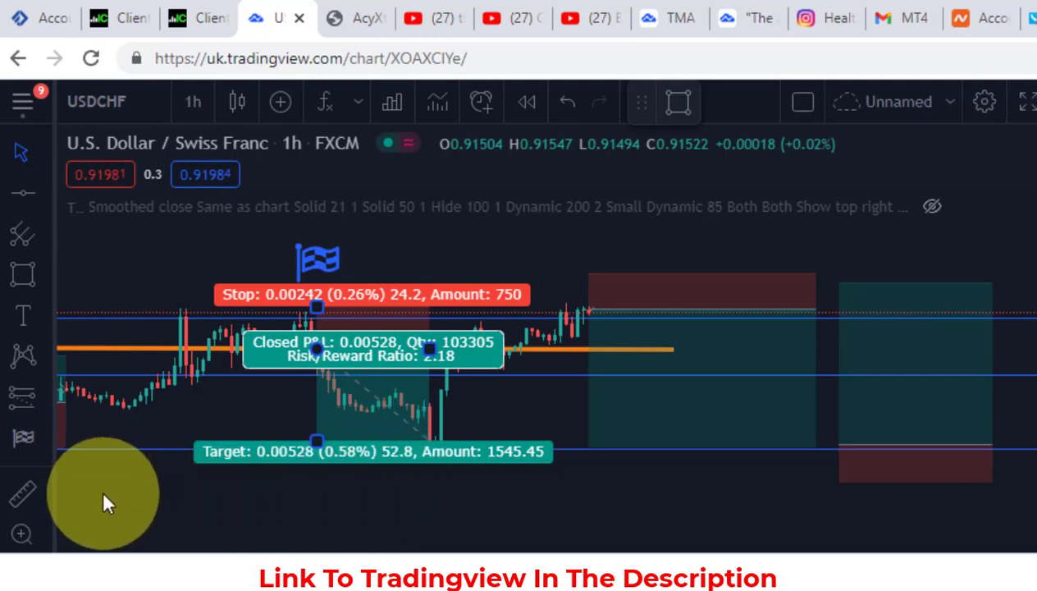
- Delete the Short Position placed beneath the flag
left_click(24, 497)
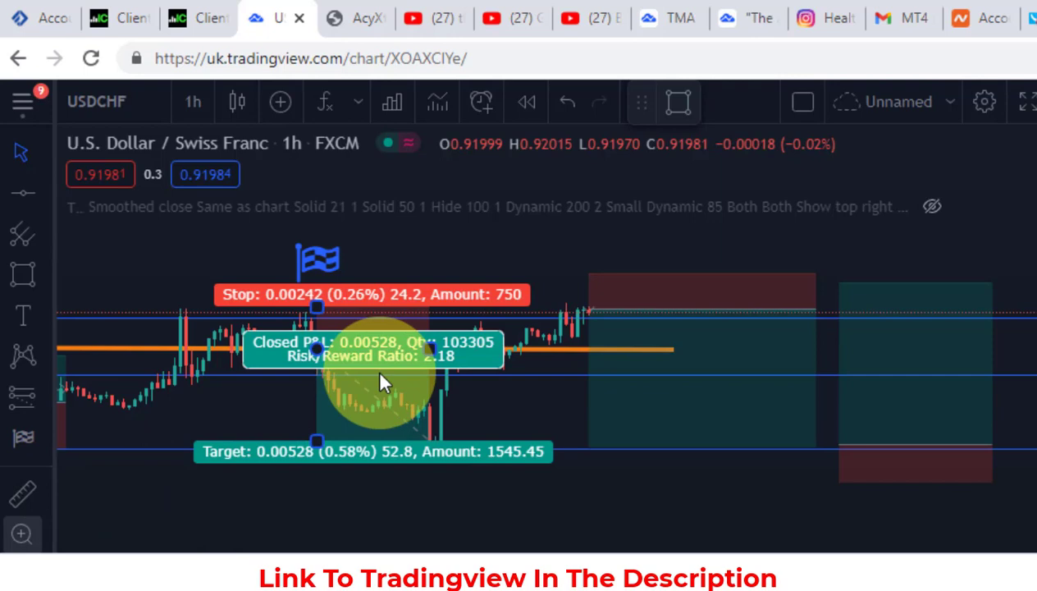
left_click(335, 439)
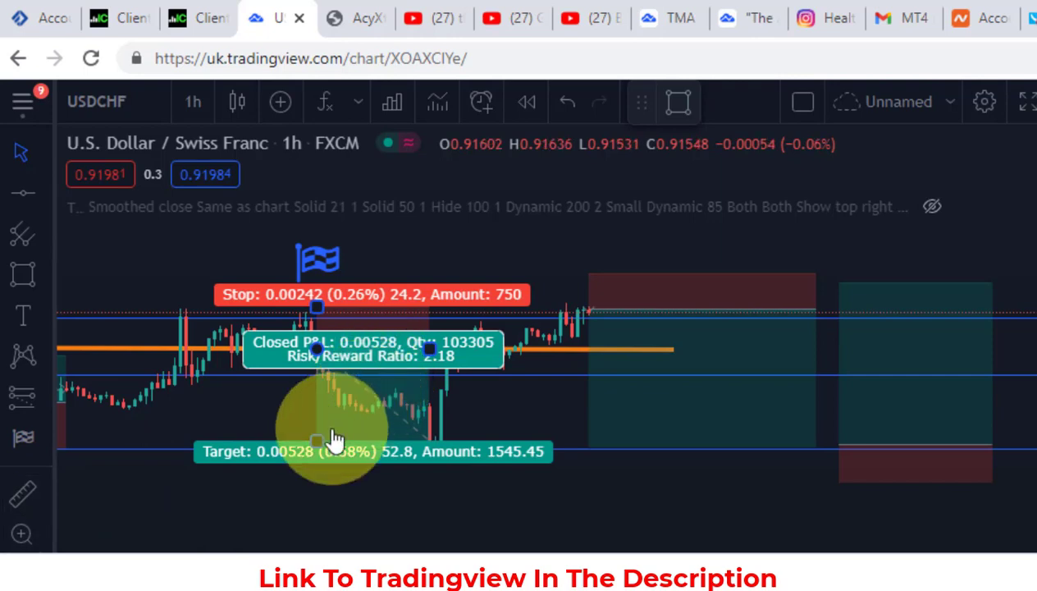
left_click(335, 439)
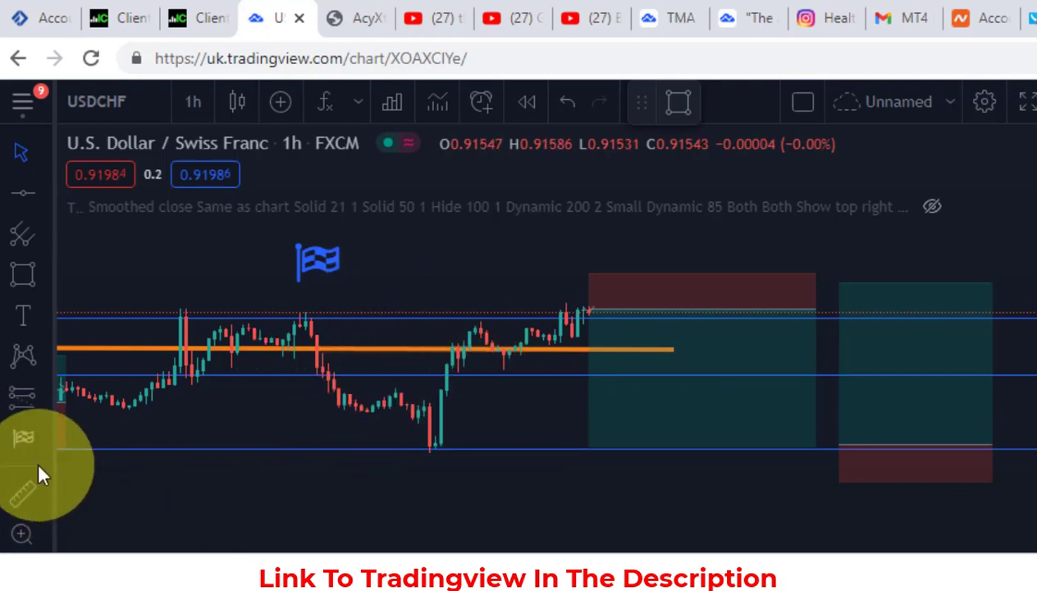
- Try to measure the price drop beneath the flag with the Measure tool
left_click(26, 492)
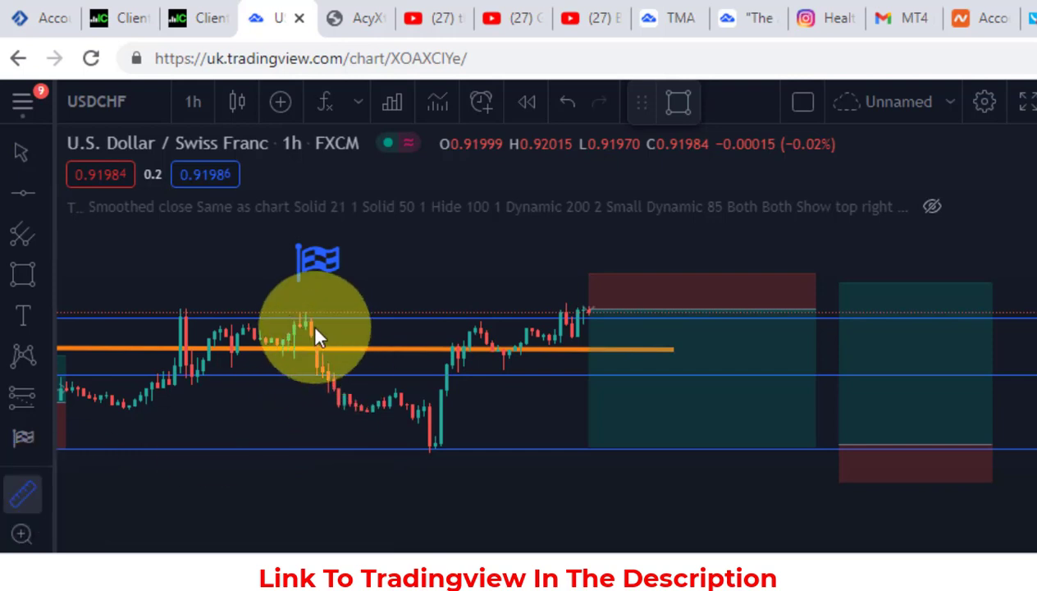
left_click(310, 322)
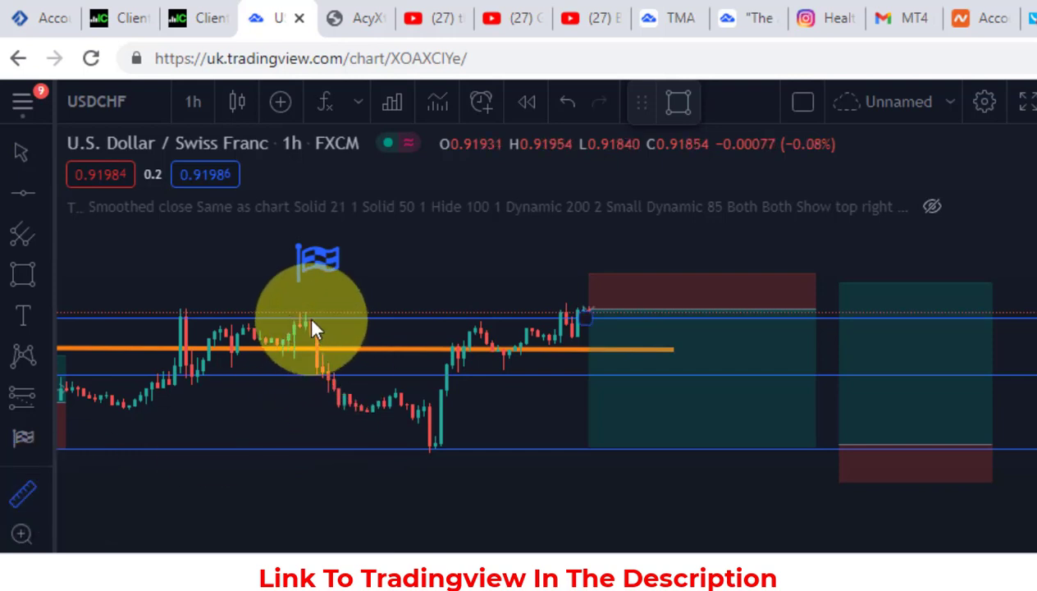
left_click(312, 322)
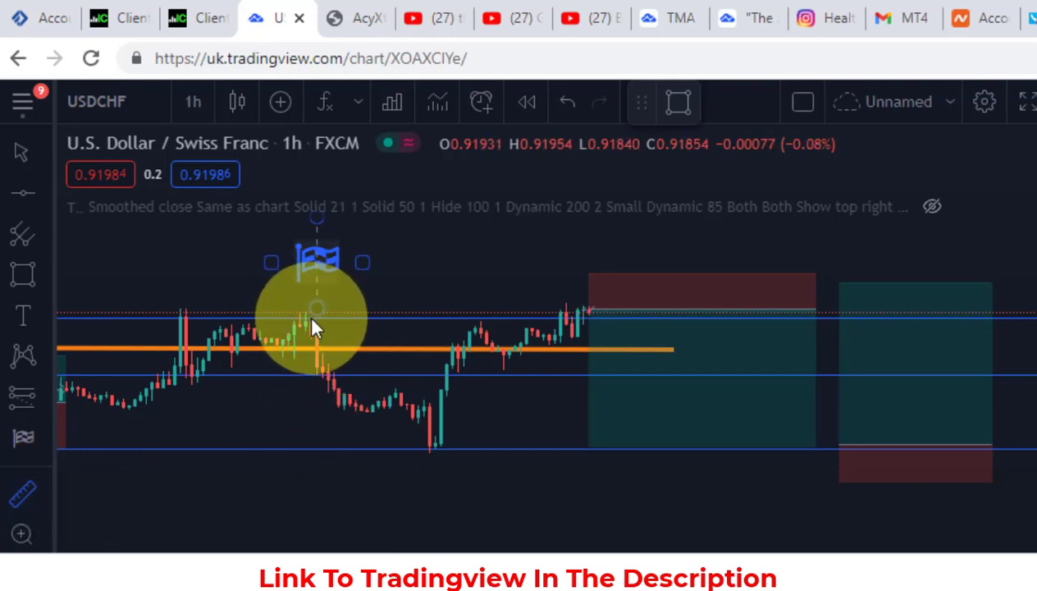
left_click(380, 432)
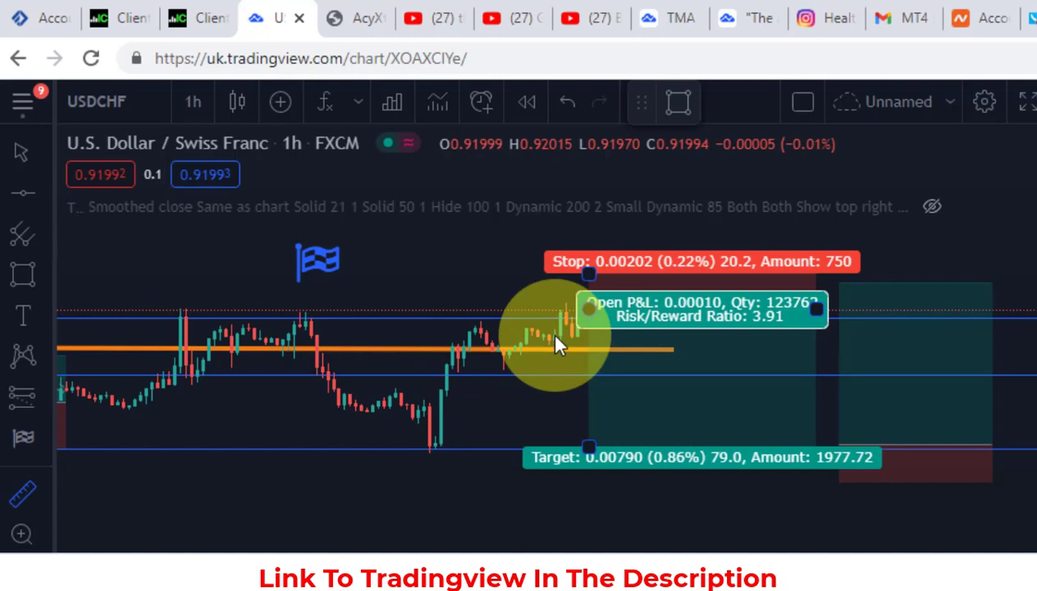
- Compare the earlier price drop beneath the flag with the Short Position's entry at the latest candles
left_click(448, 410)
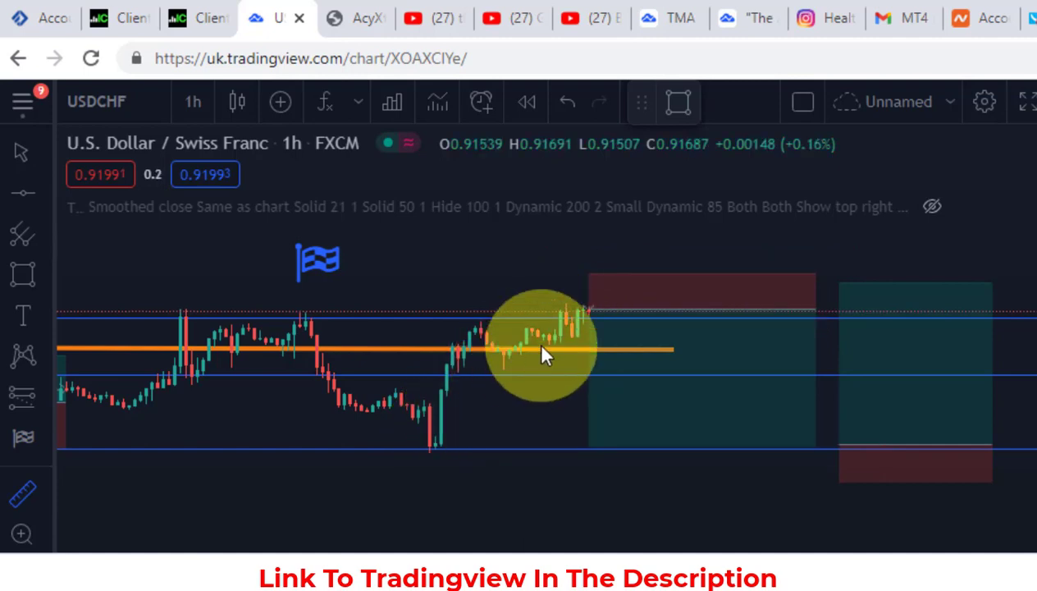
left_click(591, 309)
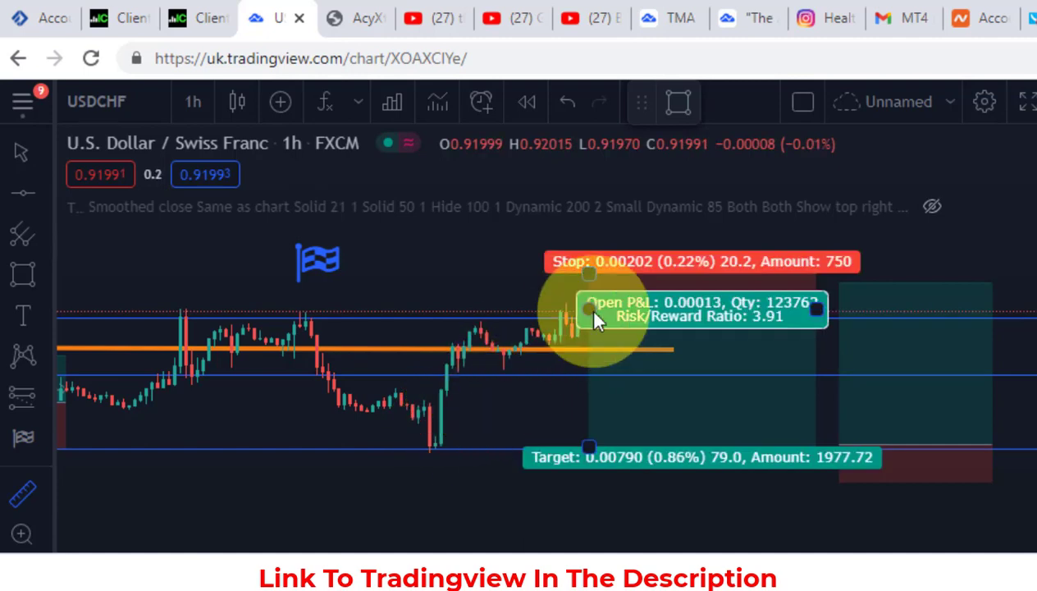
left_click(453, 430)
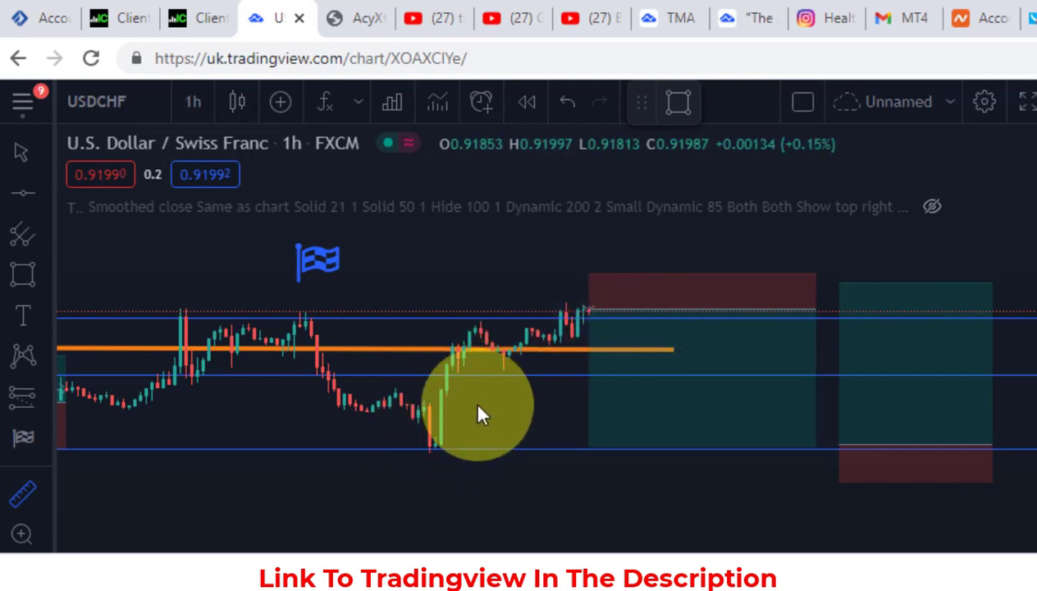
left_click(582, 305)
left_click(320, 348)
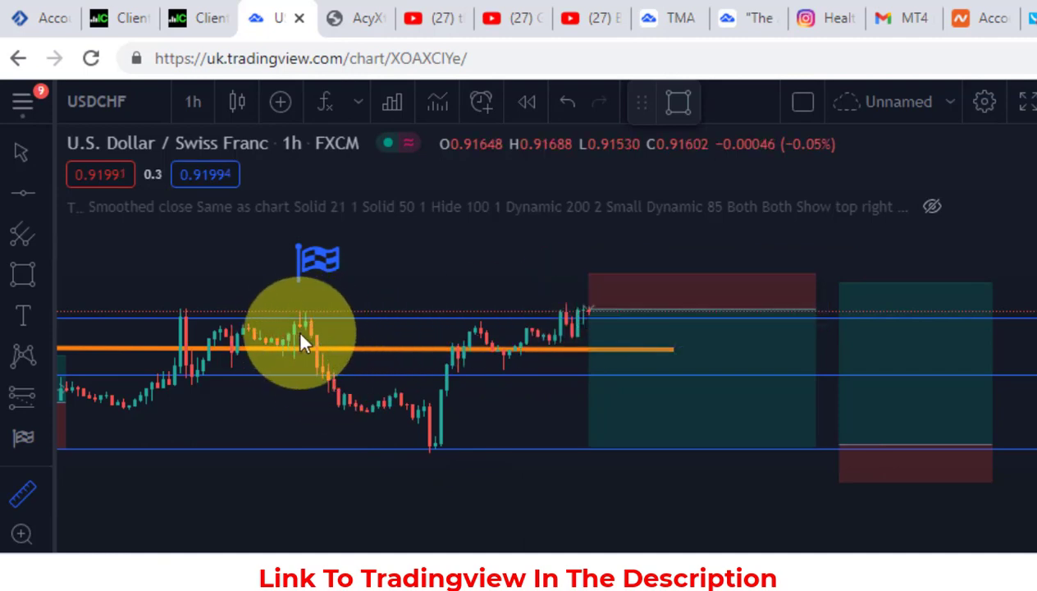
left_click(315, 319)
left_click(347, 358)
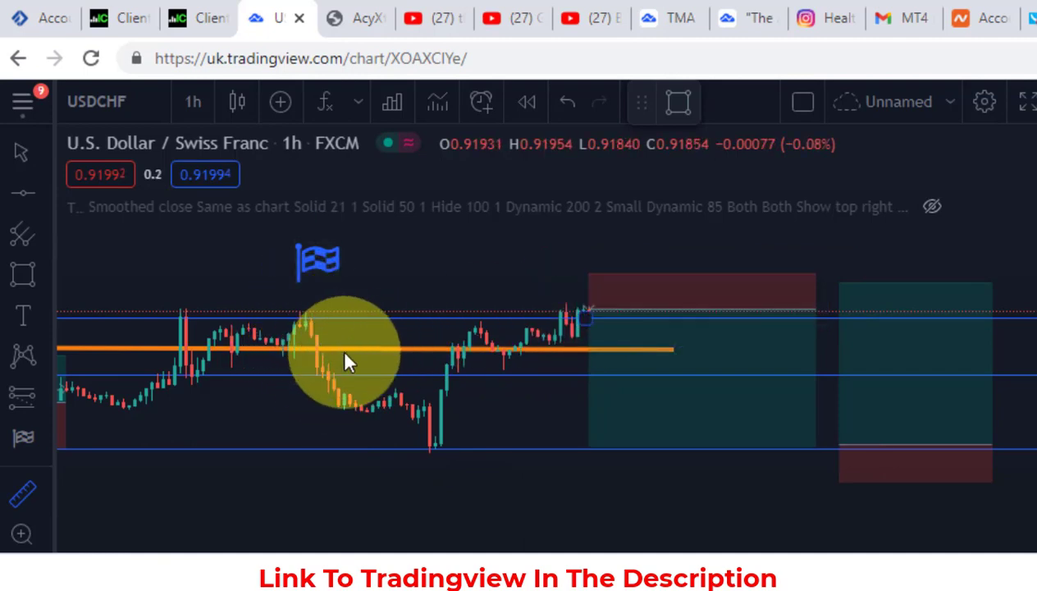
left_click(317, 320)
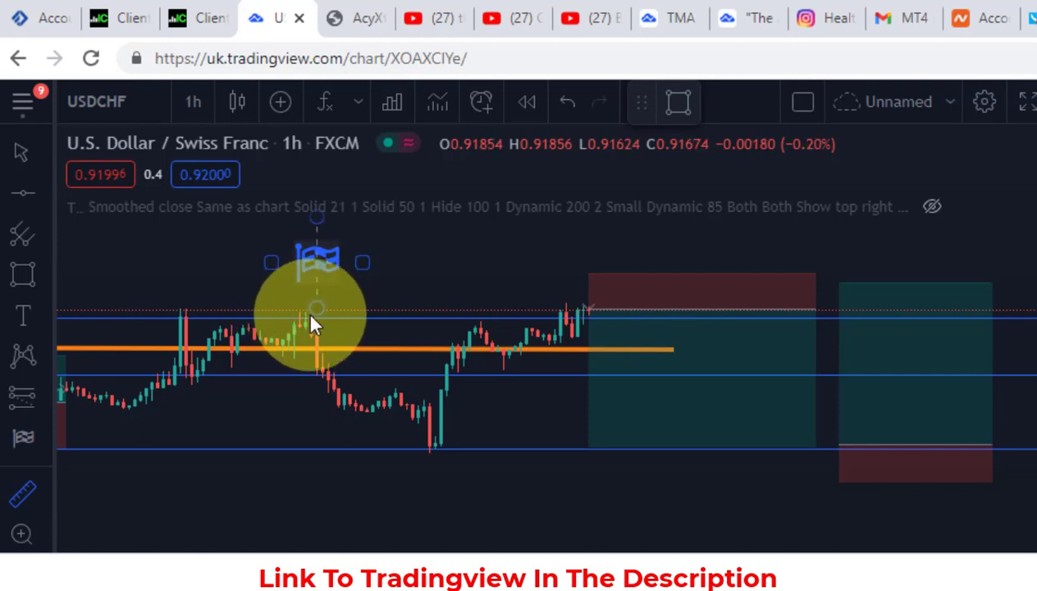
left_click(317, 375)
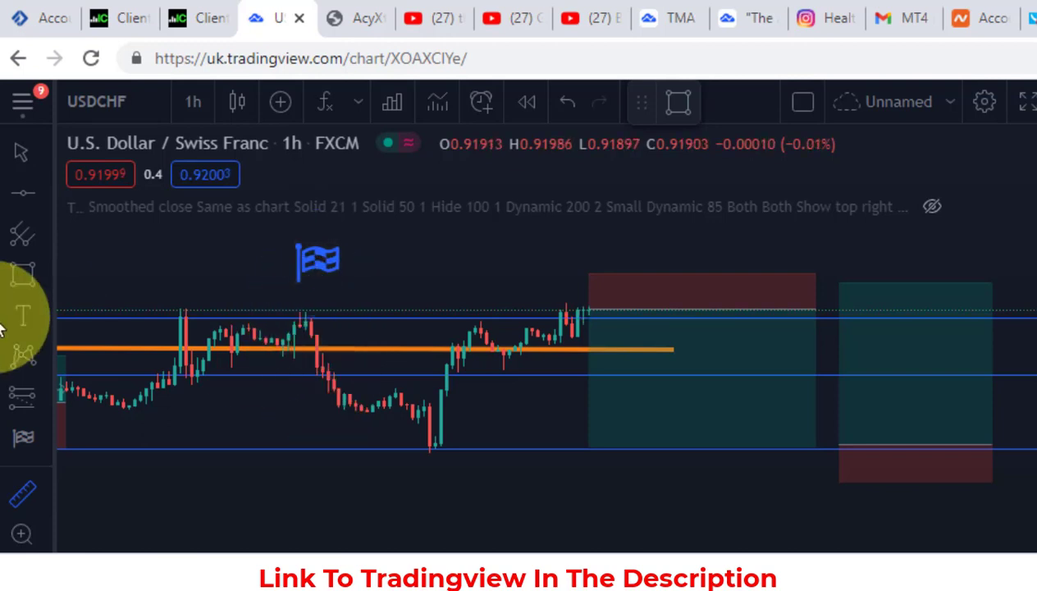
- Measure the price distance from the swing high beneath the flag down to the lowest horizontal line, and clear the measurement
left_click(22, 492)
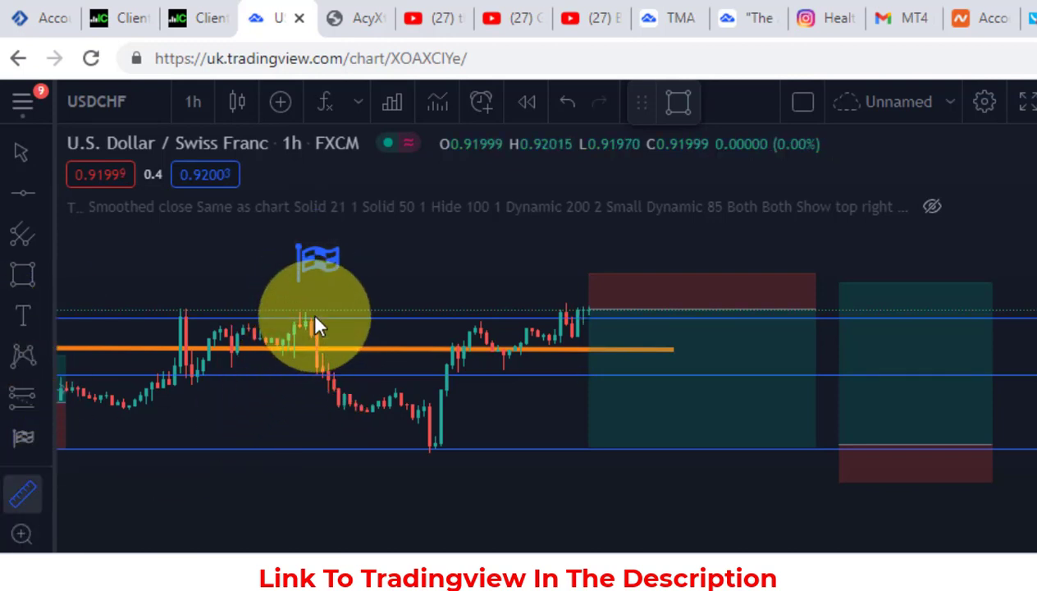
left_click(308, 306)
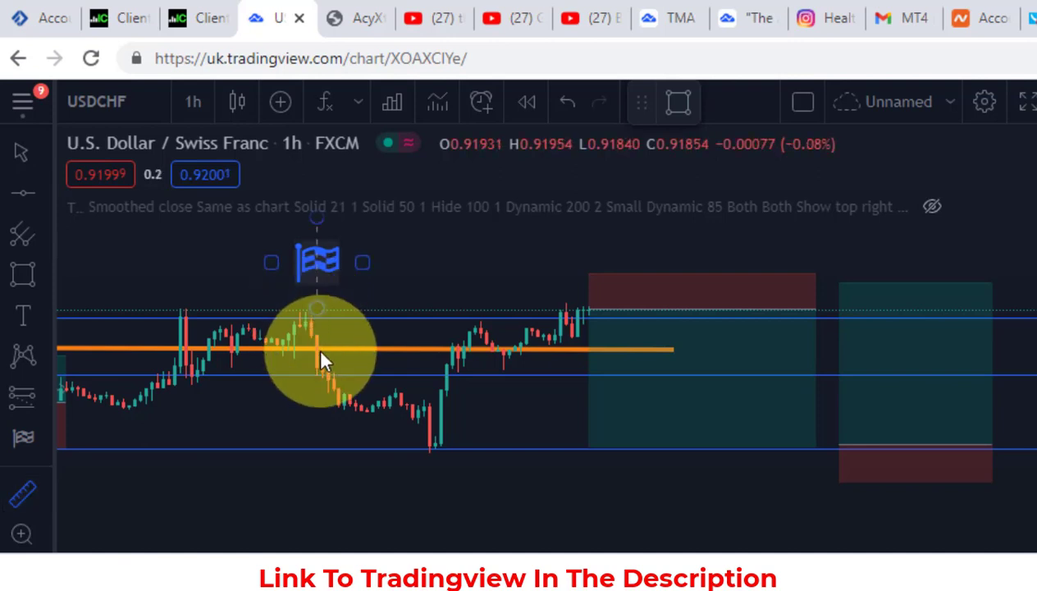
left_click_drag(323, 359, 315, 451)
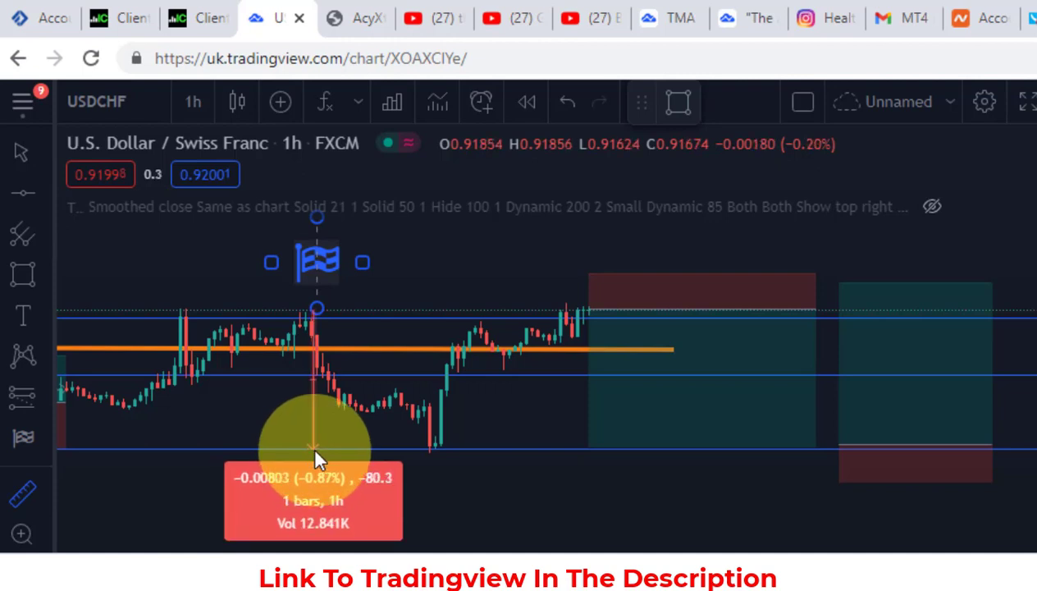
left_click_drag(315, 451, 315, 451)
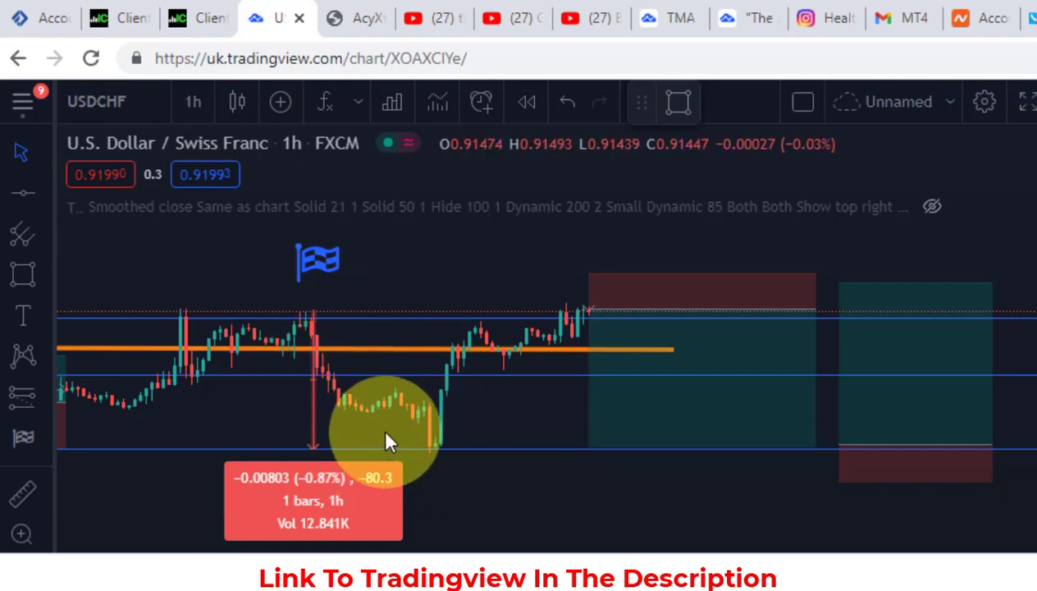
left_click(419, 484)
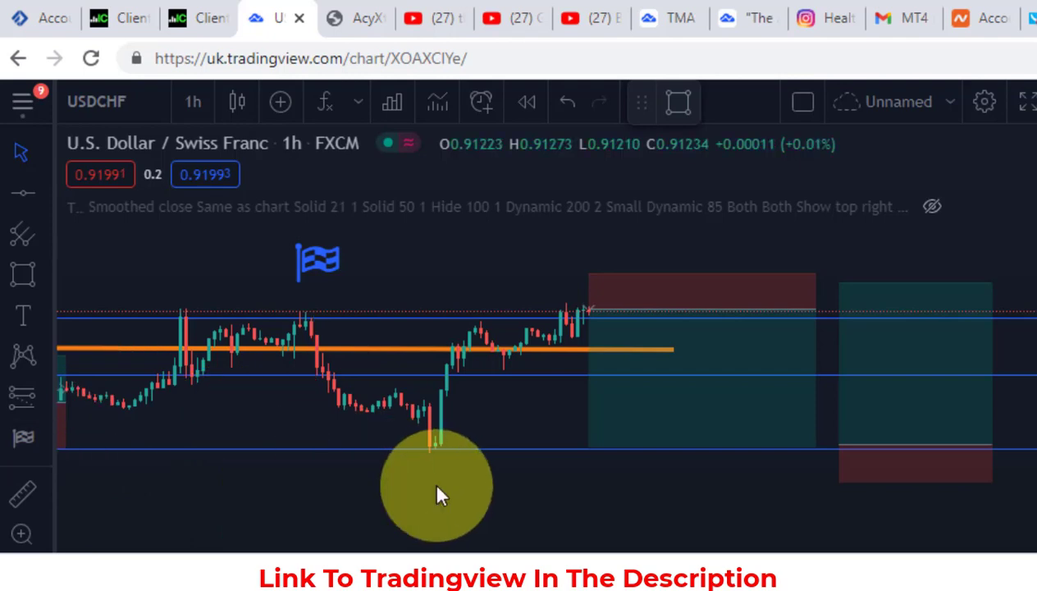
- Zoom in on the candles around the drop beneath the flag, zoom back out, and deselect the price series
left_click(21, 535)
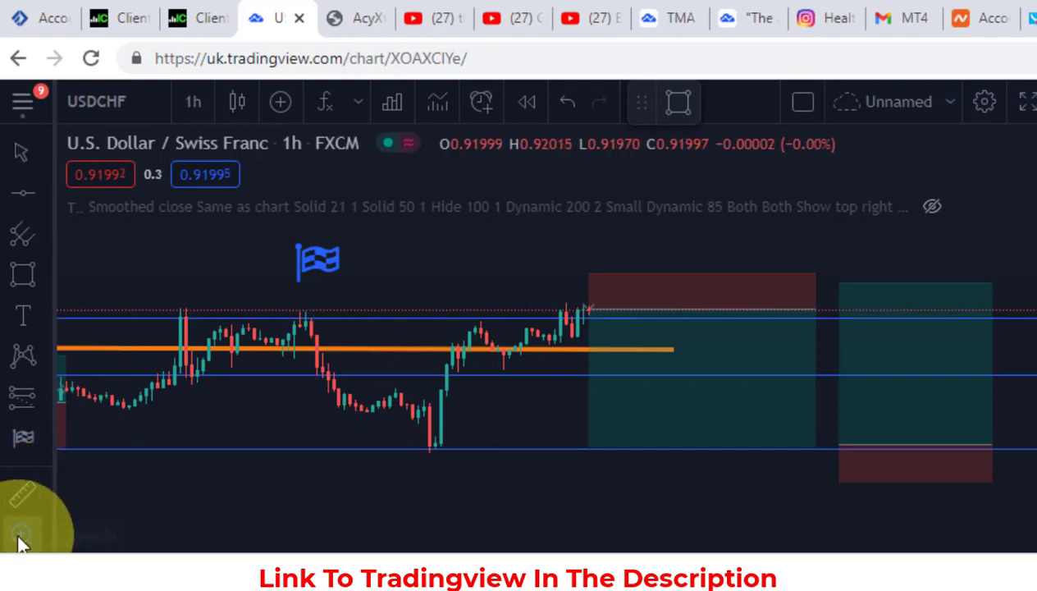
left_click_drag(285, 484, 392, 333)
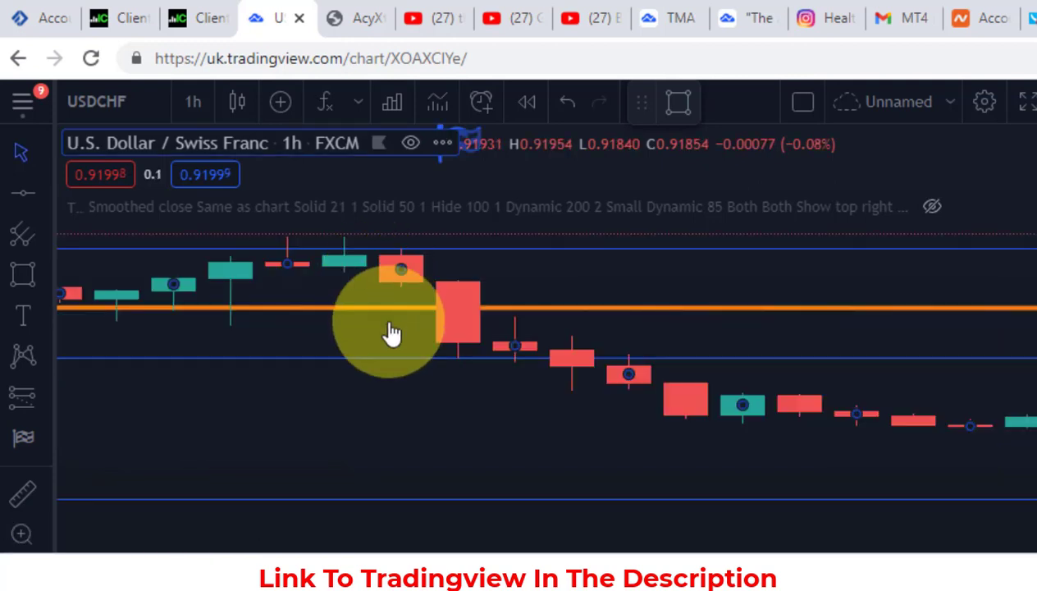
left_click(392, 332)
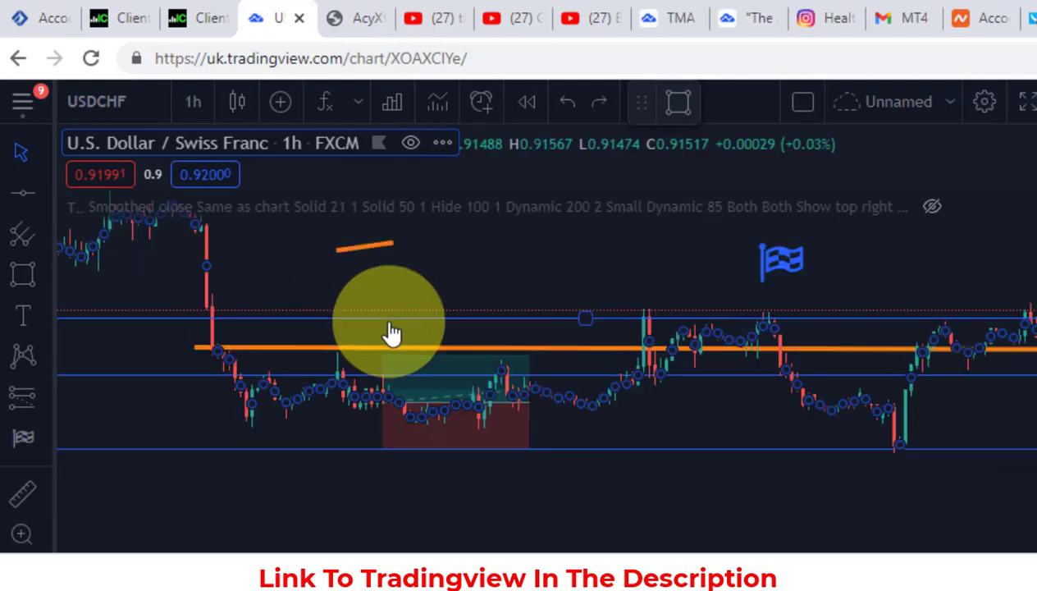
left_click(694, 428)
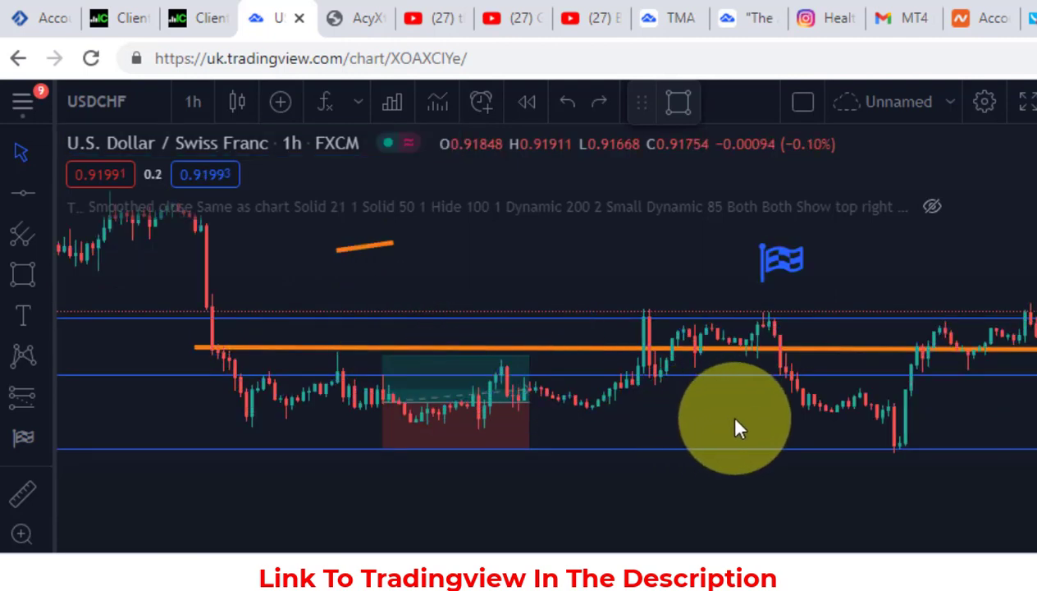